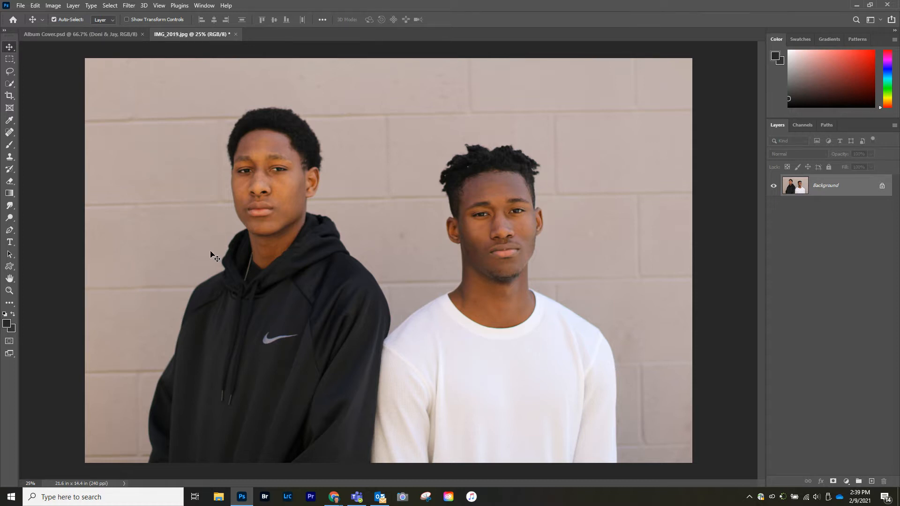
Select both subjects in the photo automatically and add a layer mask that hides the wall behind them.
{"action": "left_click", "coordinate": [110, 6]}
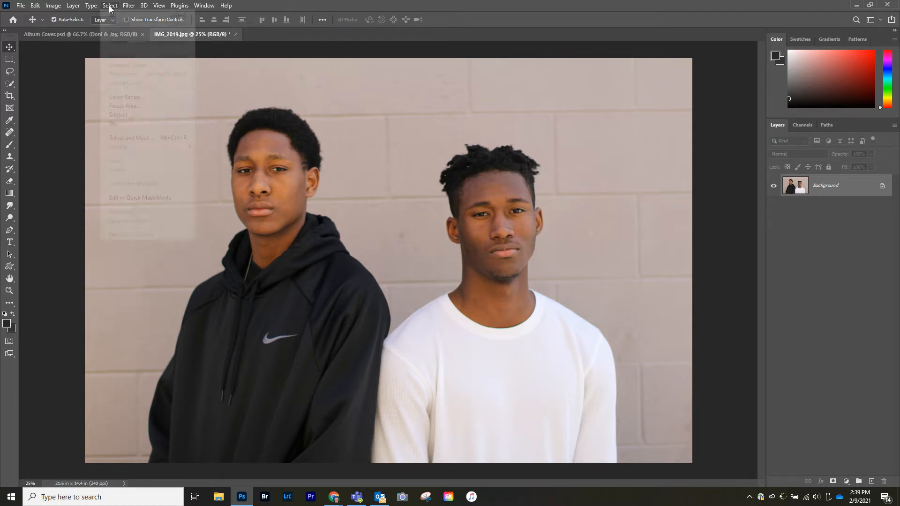
{"action": "left_click", "coordinate": [115, 117]}
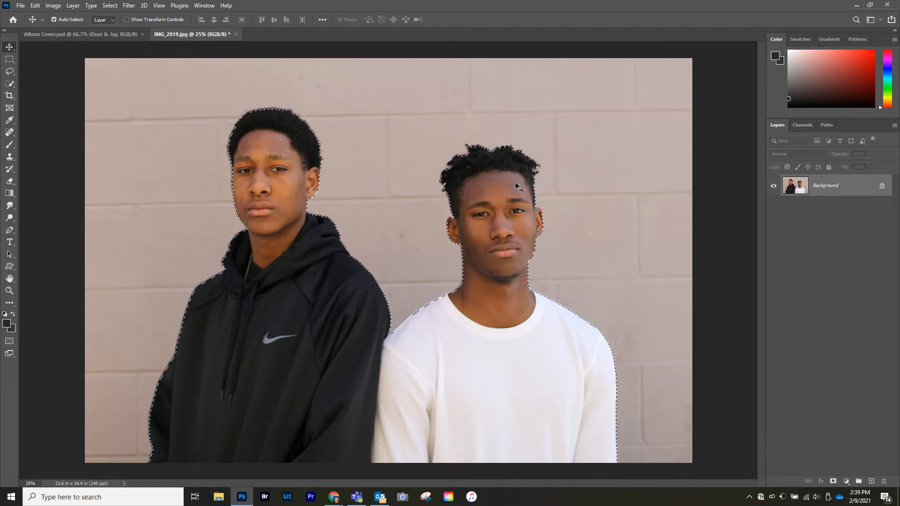
{"action": "left_click", "coordinate": [832, 482]}
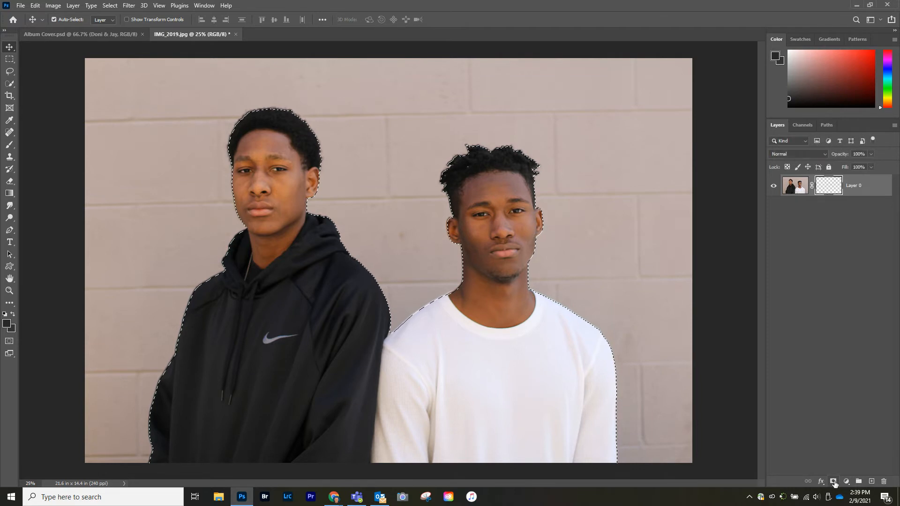
Crop the image to an 8.5 x 8.5 in square at 150 px/in, including both men fully with extra space above their heads.
{"action": "left_click", "coordinate": [9, 95]}
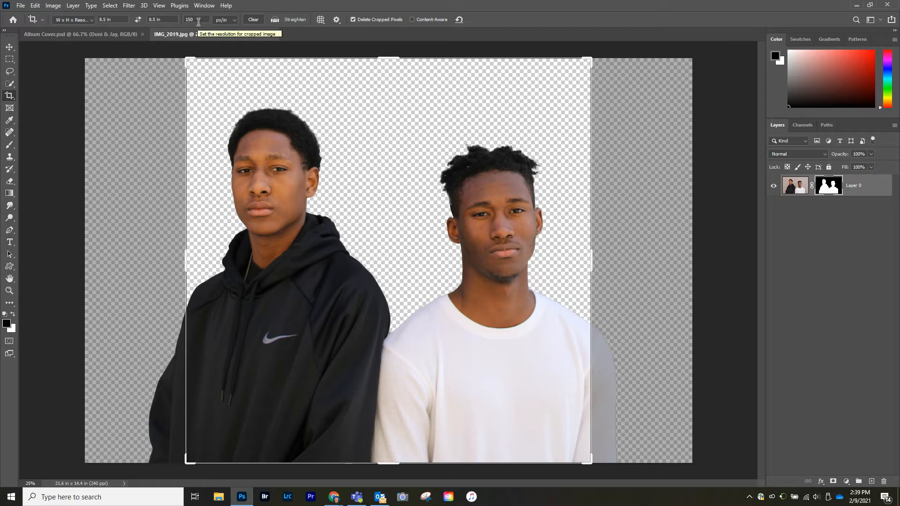
{"action": "key", "text": "ctrl+minus"}
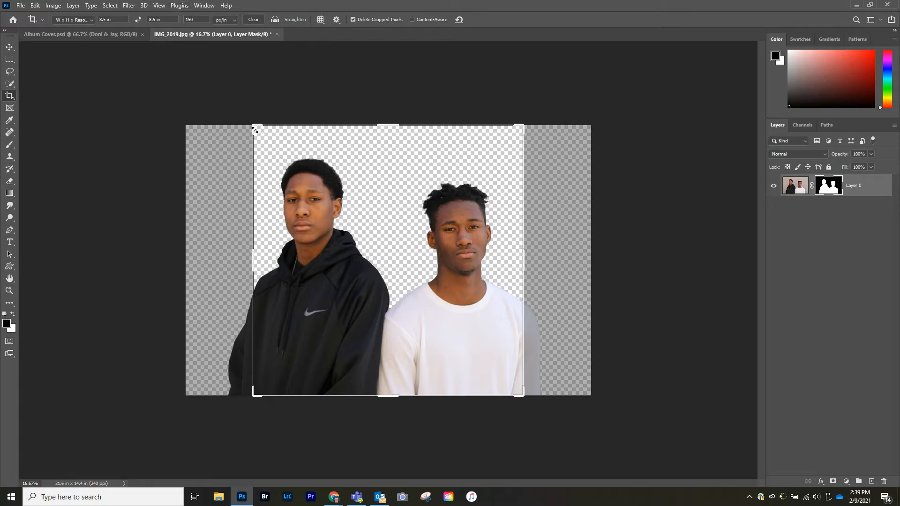
{"action": "mouse_move", "coordinate": [253, 126]}
{"action": "left_mouse_down"}
{"action": "mouse_move", "coordinate": [229, 114]}
{"action": "mouse_move", "coordinate": [242, 115]}
{"action": "left_mouse_up"}
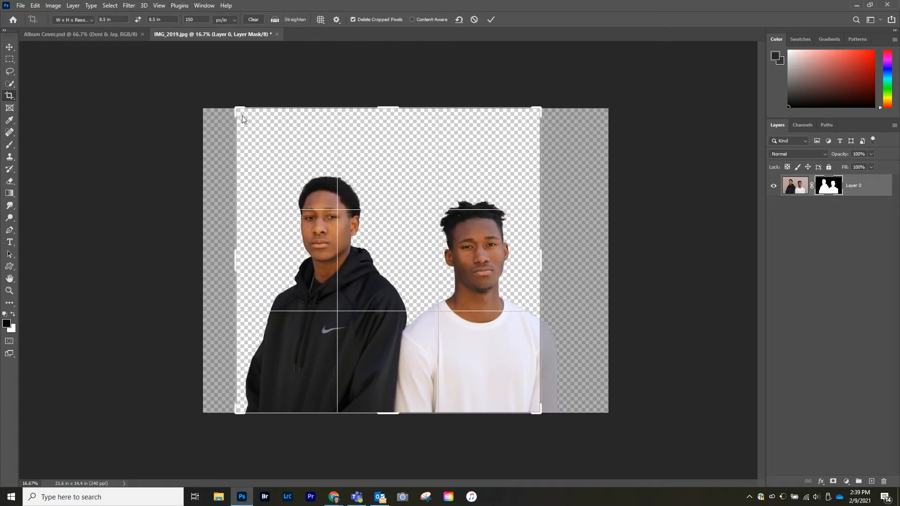
{"action": "left_click_drag", "start_coordinate": [542, 105], "coordinate": [564, 102]}
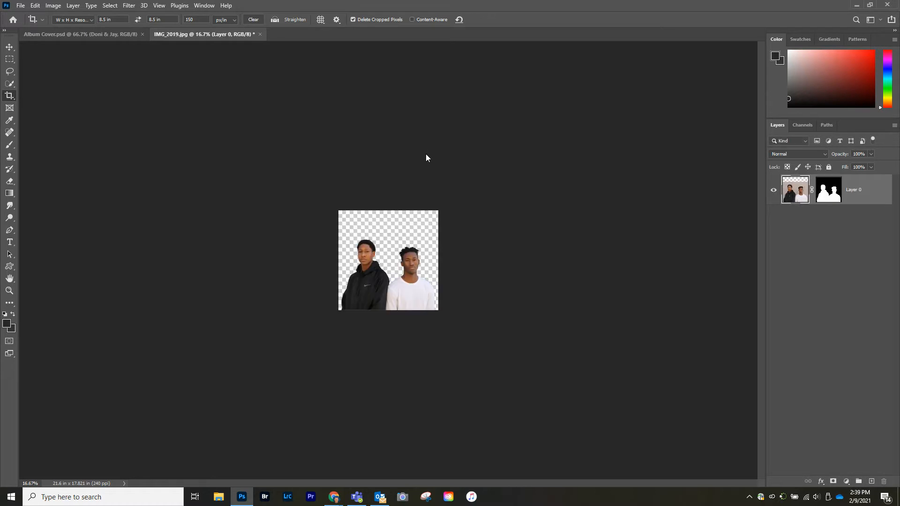
{"action": "key", "text": "ctrl+plus"}
{"action": "key", "text": "ctrl+plus"}
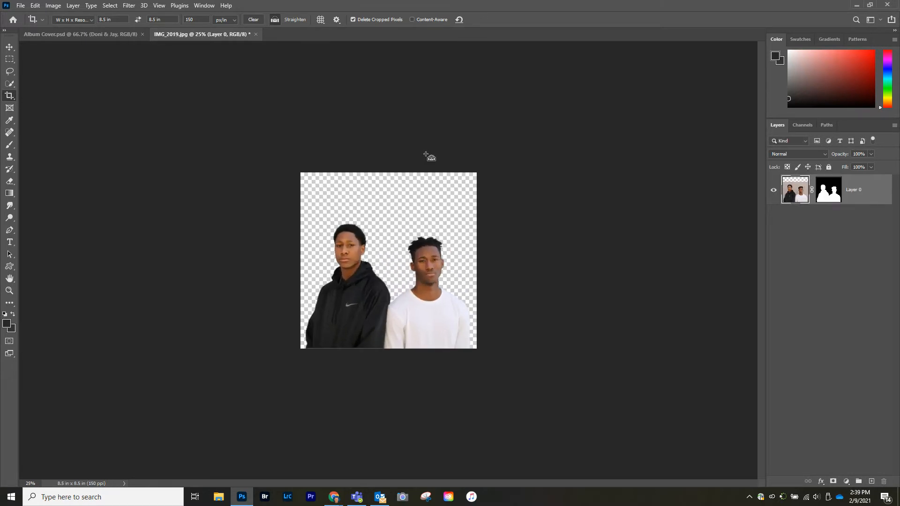
{"action": "key", "text": "ctrl+plus"}
{"action": "key", "text": "ctrl+plus"}
{"action": "key", "text": "ctrl+plus"}
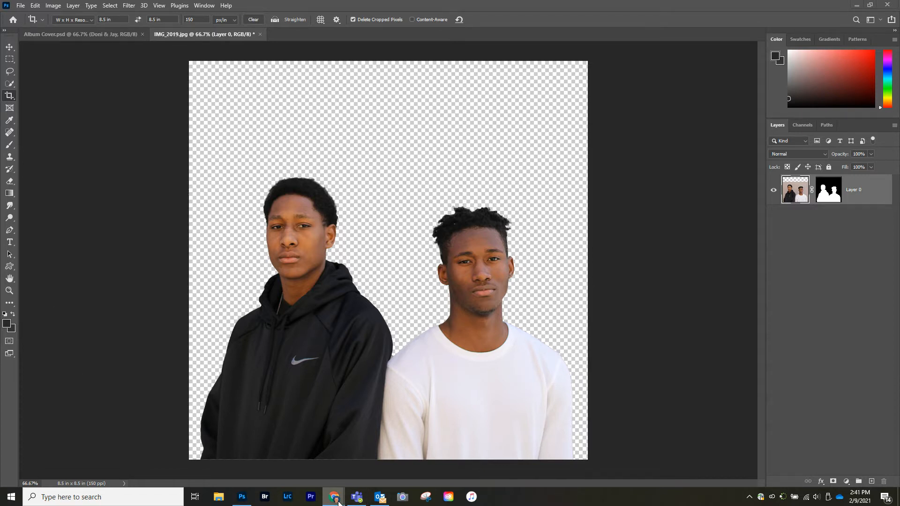
Switch to Chrome and search Unsplash for "space" photos.
{"action": "mouse_move", "coordinate": [335, 501]}
{"action": "left_click", "coordinate": [333, 454]}
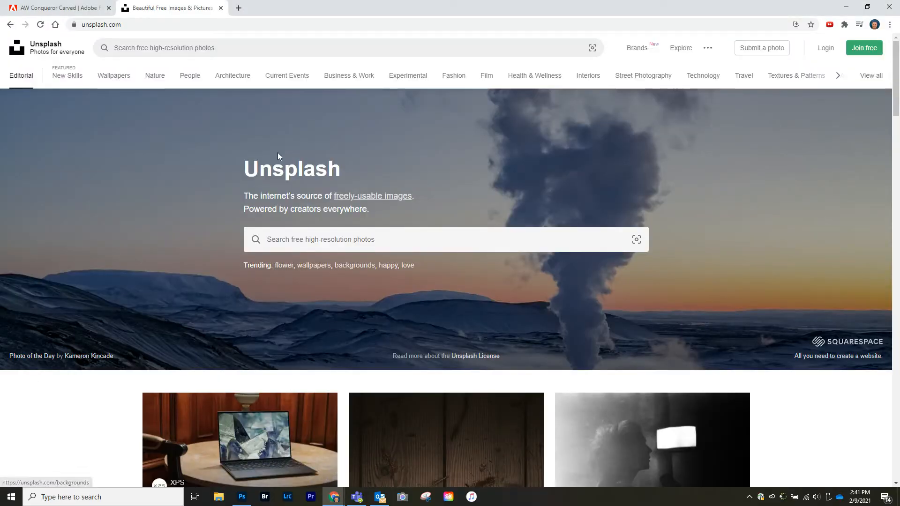
{"action": "left_click", "coordinate": [235, 52]}
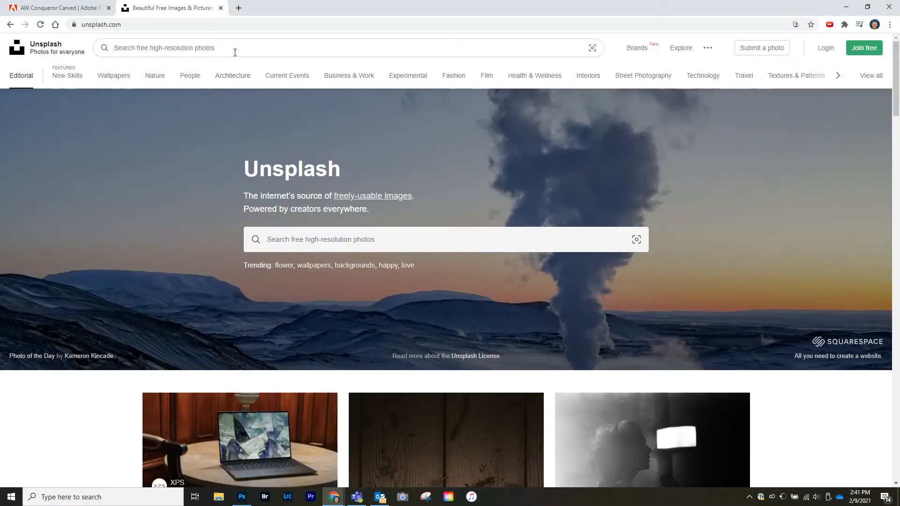
{"action": "type", "text": "space"}
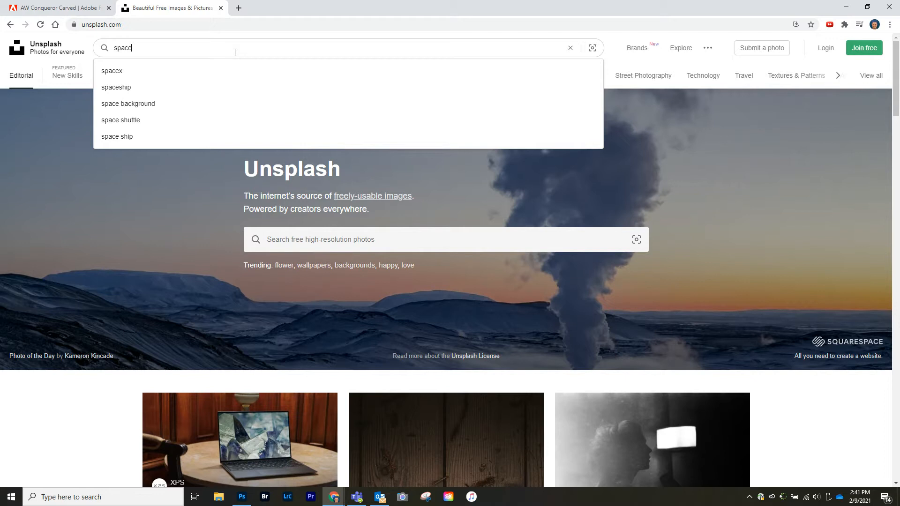
{"action": "key", "text": "Return"}
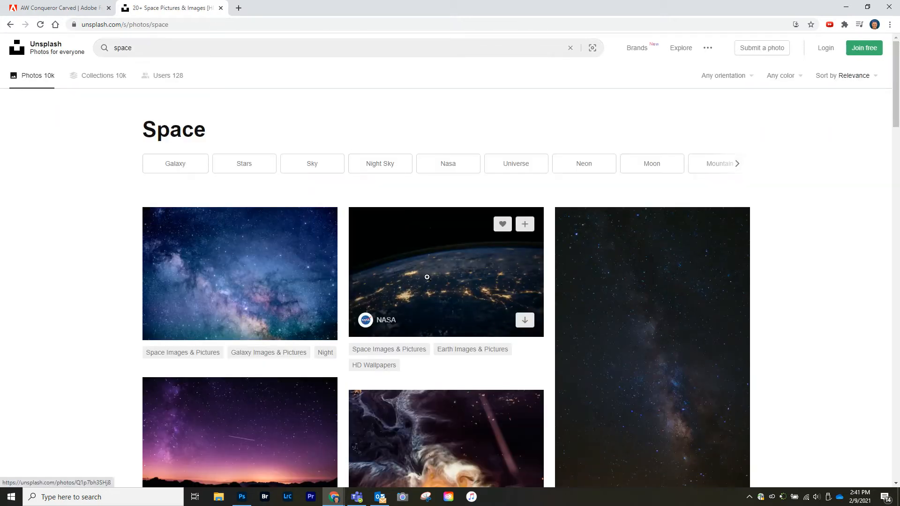
Find the colorful Milky Way photo with a standing person's silhouette in the results and download it for free.
{"action": "scroll", "coordinate": [425, 274], "scroll_direction": "down", "scroll_amount": 3}
{"action": "scroll", "coordinate": [425, 274], "scroll_direction": "down", "scroll_amount": 7}
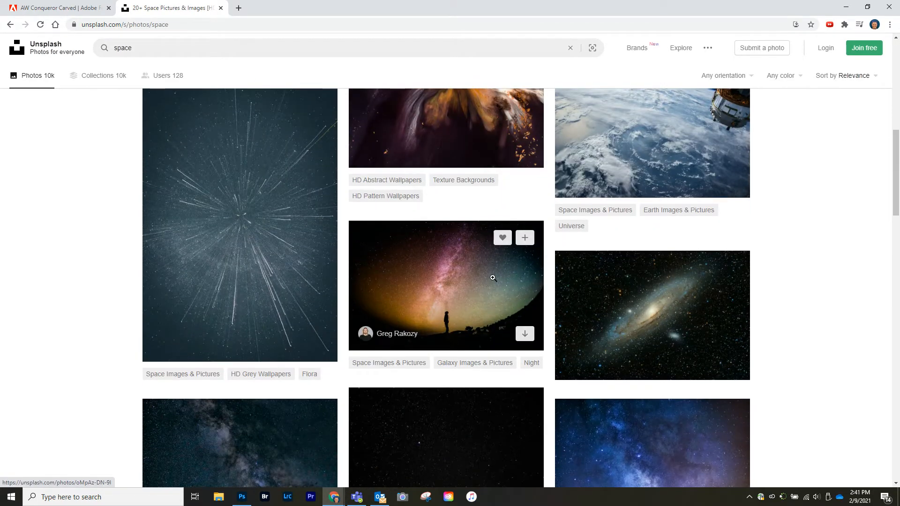
{"action": "left_click", "coordinate": [498, 299]}
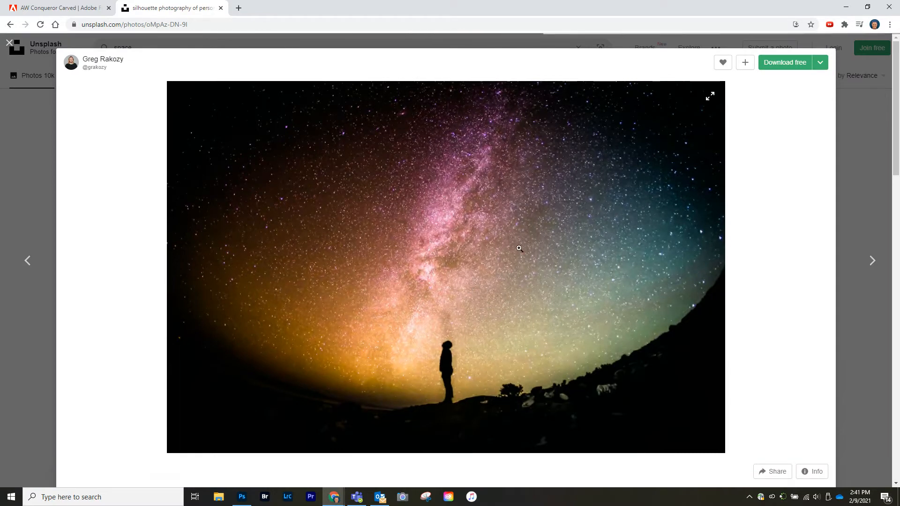
{"action": "left_click", "coordinate": [798, 64]}
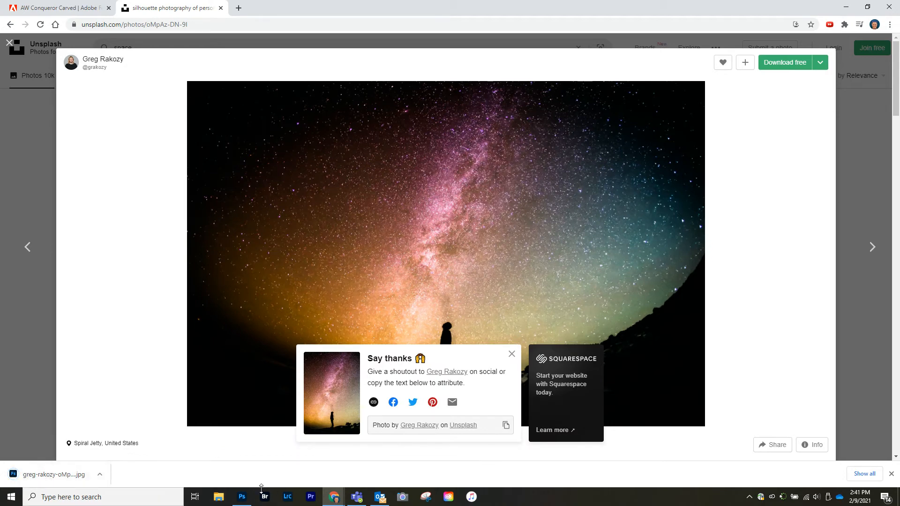
Switch back to Photoshop and place the newly downloaded Milky Way photo from Downloads as an embedded image.
{"action": "left_click", "coordinate": [241, 497]}
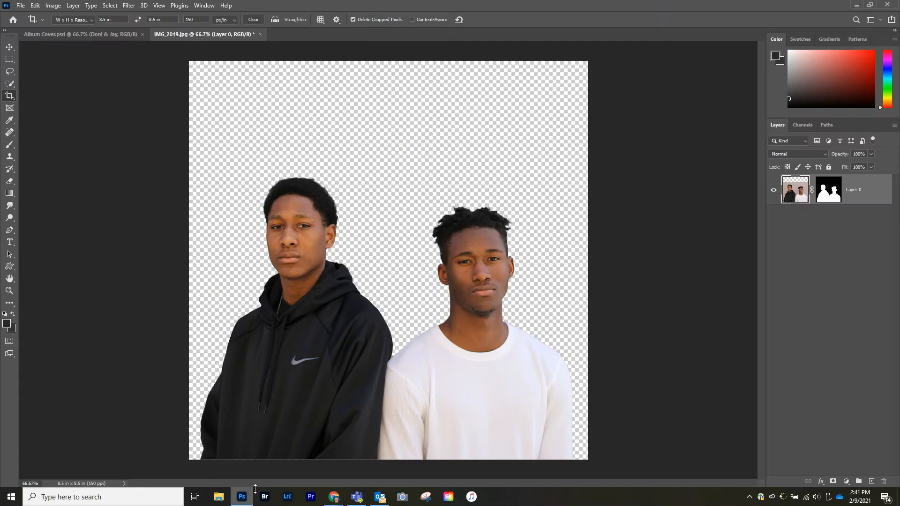
{"action": "left_click", "coordinate": [21, 6]}
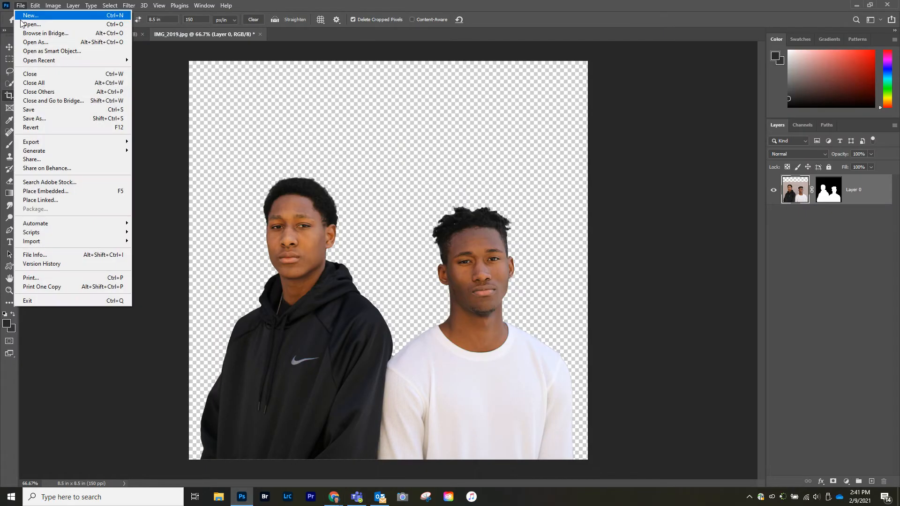
{"action": "left_click", "coordinate": [38, 190]}
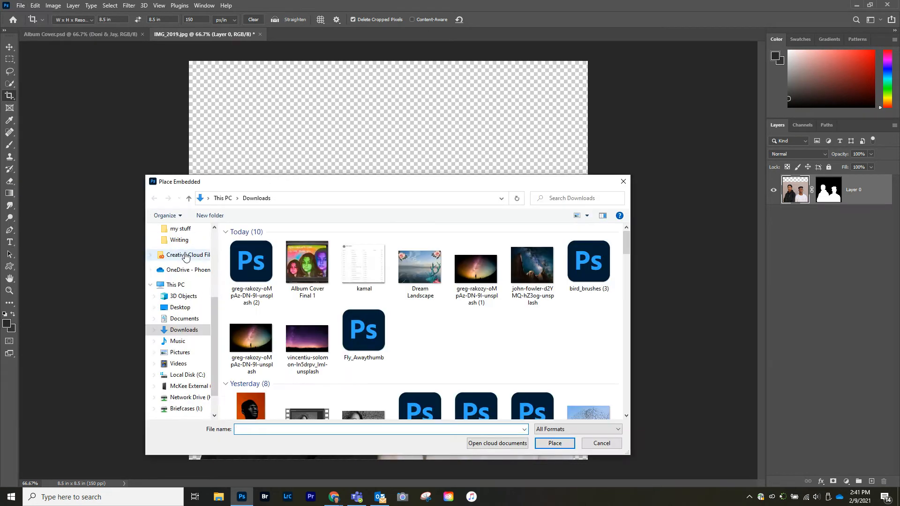
{"action": "left_click", "coordinate": [251, 267]}
{"action": "left_click", "coordinate": [553, 442]}
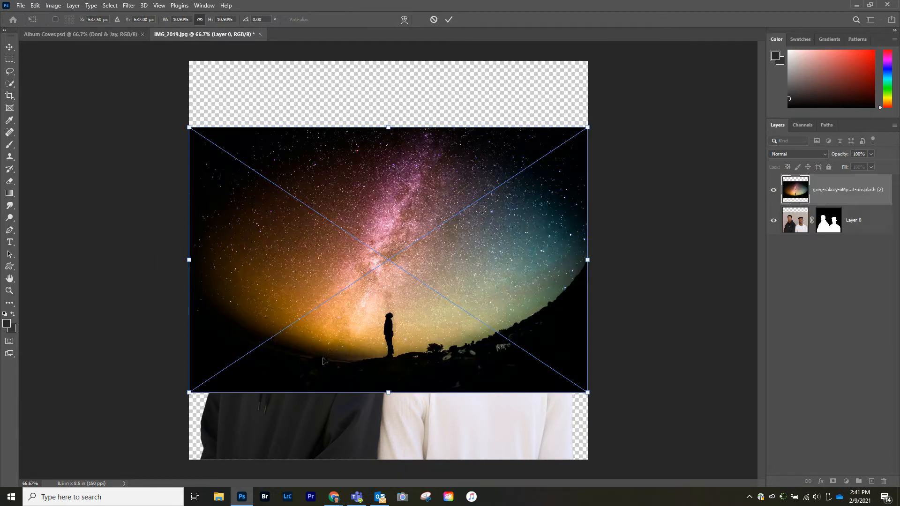
Reposition the placed Milky Way photo and scale it to about 17% so it covers the whole square canvas.
{"action": "left_click_drag", "start_coordinate": [291, 354], "coordinate": [269, 420]}
{"action": "left_click_drag", "start_coordinate": [566, 193], "coordinate": [787, 43]}
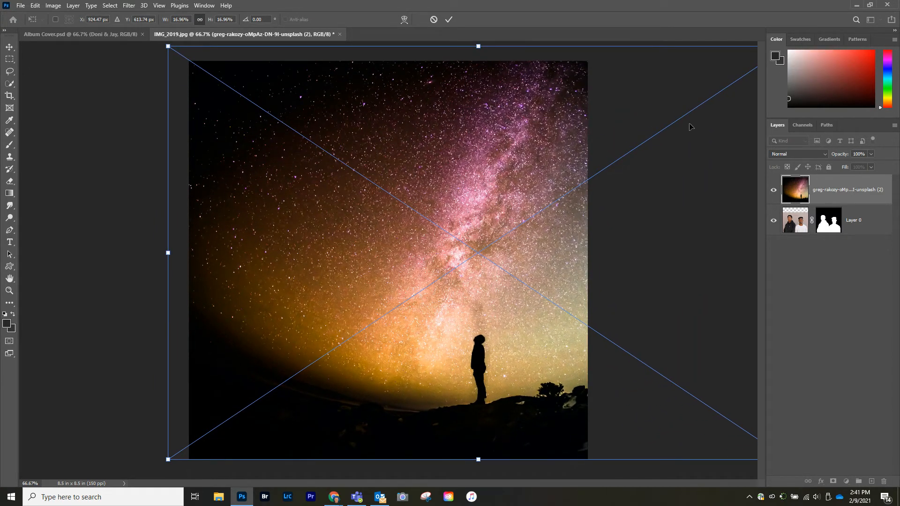
{"action": "key", "text": "Return"}
Put the Milky Way layer beneath Layer 0 and shift it left so the bright band runs between the two men.
{"action": "key", "text": "c"}
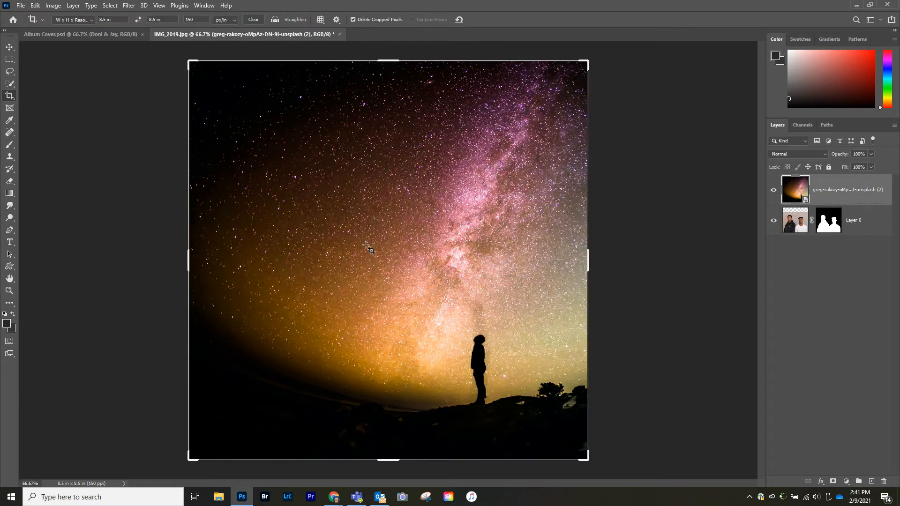
{"action": "left_click_drag", "start_coordinate": [866, 196], "coordinate": [861, 237]}
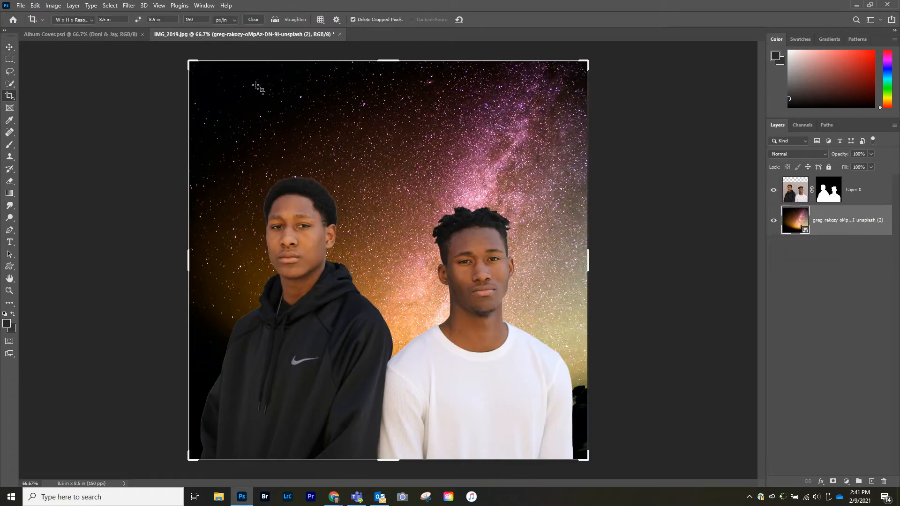
{"action": "left_click", "coordinate": [10, 49]}
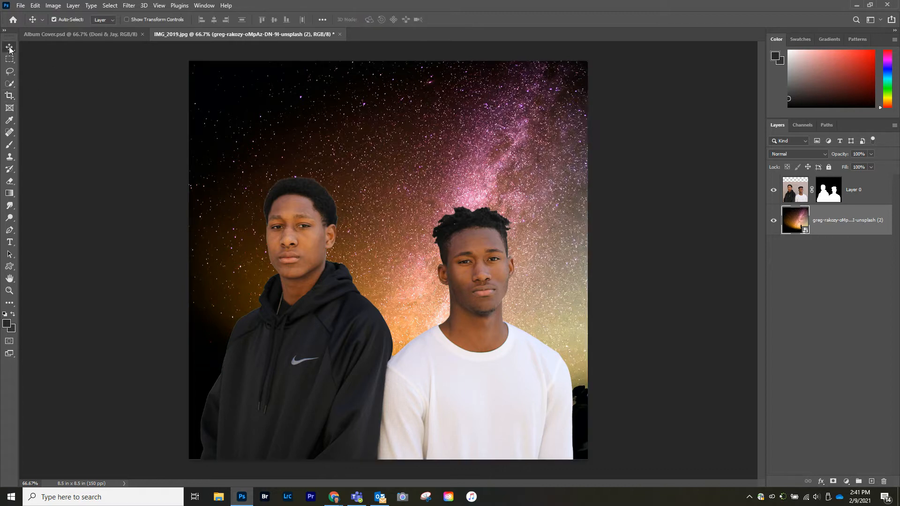
{"action": "left_click_drag", "start_coordinate": [467, 128], "coordinate": [380, 126]}
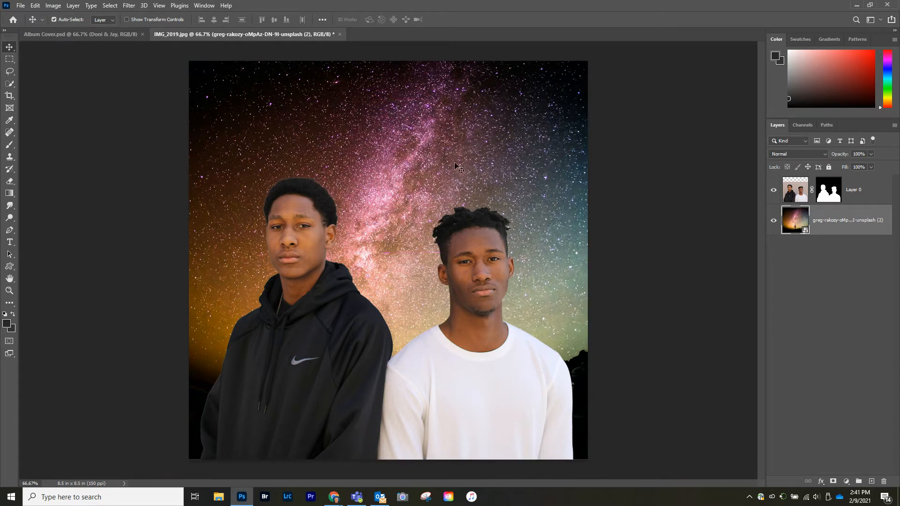
Examine the fonts available for the Type tool, comparing the full list with the Adobe Fonts and favorites filters.
{"action": "left_click", "coordinate": [10, 243]}
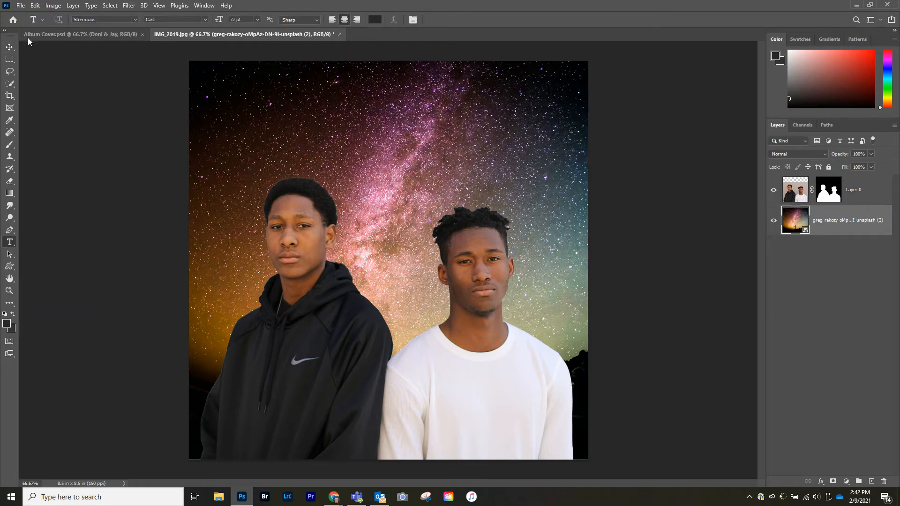
{"action": "left_click", "coordinate": [136, 19]}
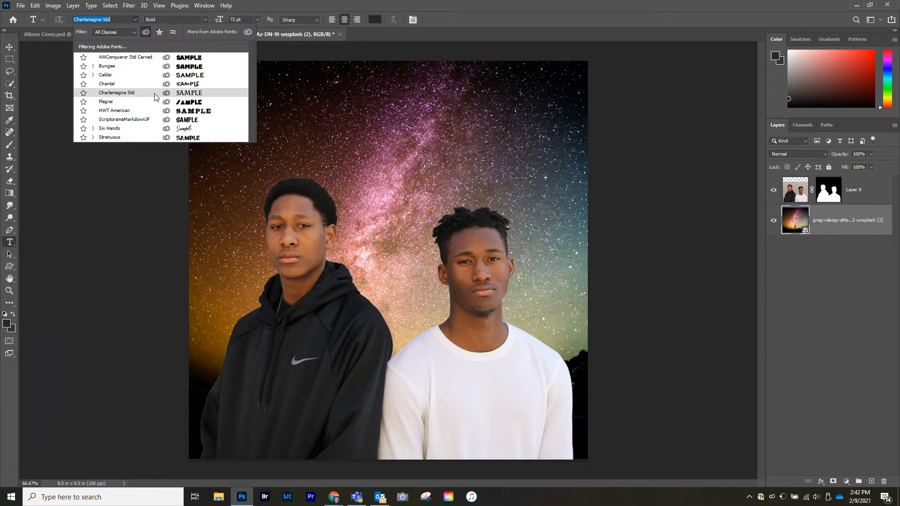
{"action": "left_click", "coordinate": [147, 32]}
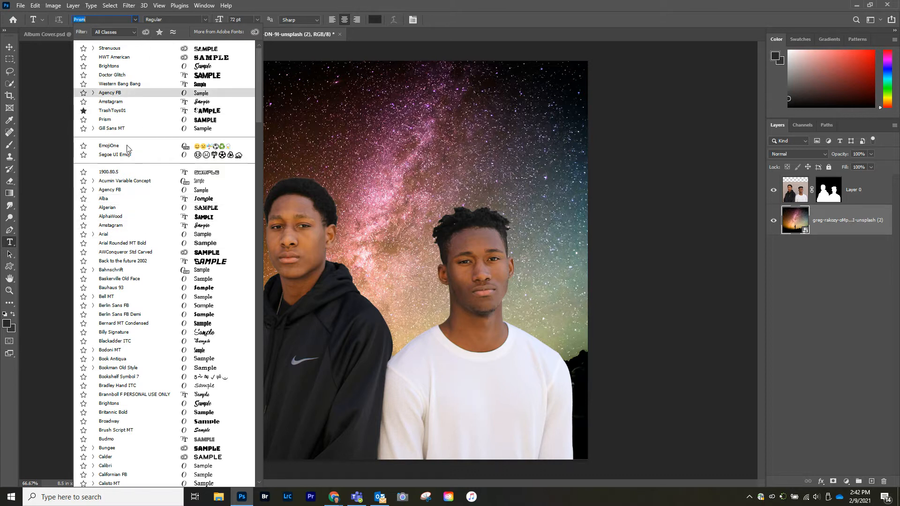
{"action": "scroll", "coordinate": [144, 234], "scroll_direction": "down", "scroll_amount": 1}
{"action": "scroll", "coordinate": [146, 253], "scroll_direction": "down", "scroll_amount": 2}
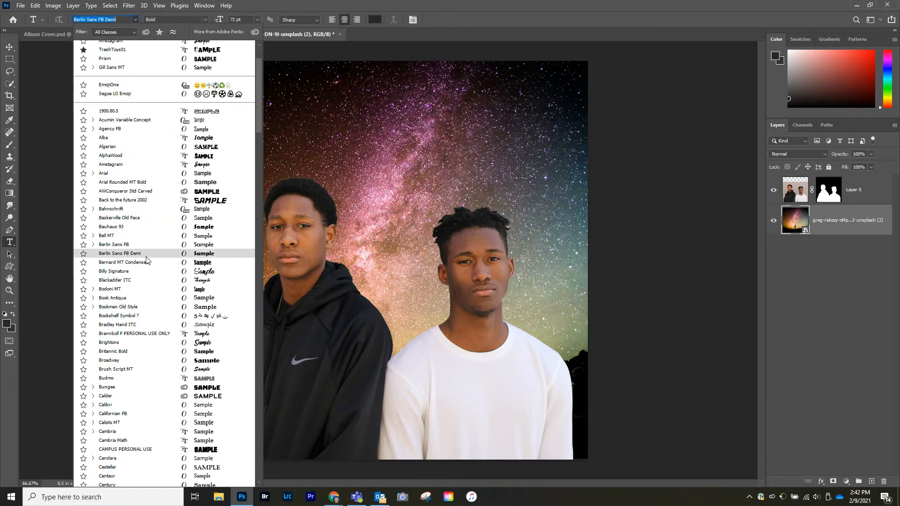
{"action": "scroll", "coordinate": [149, 258], "scroll_direction": "up", "scroll_amount": 3}
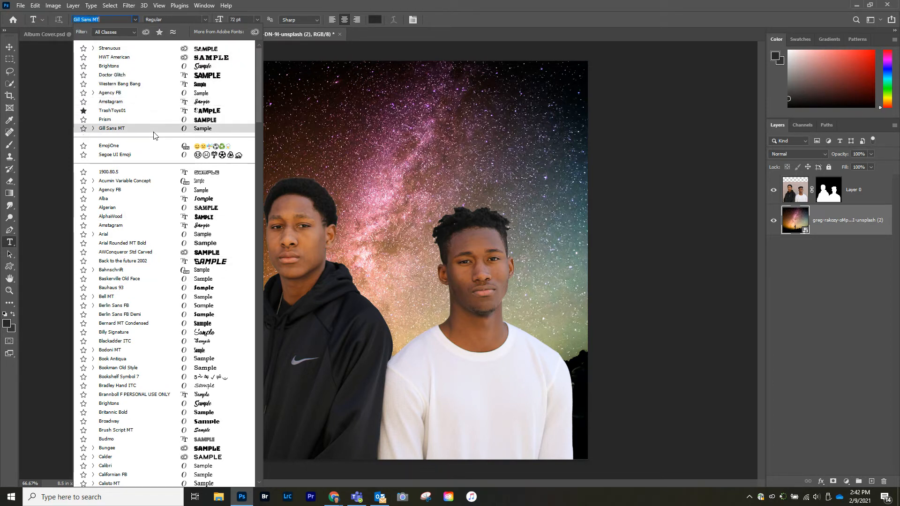
{"action": "left_click", "coordinate": [145, 33]}
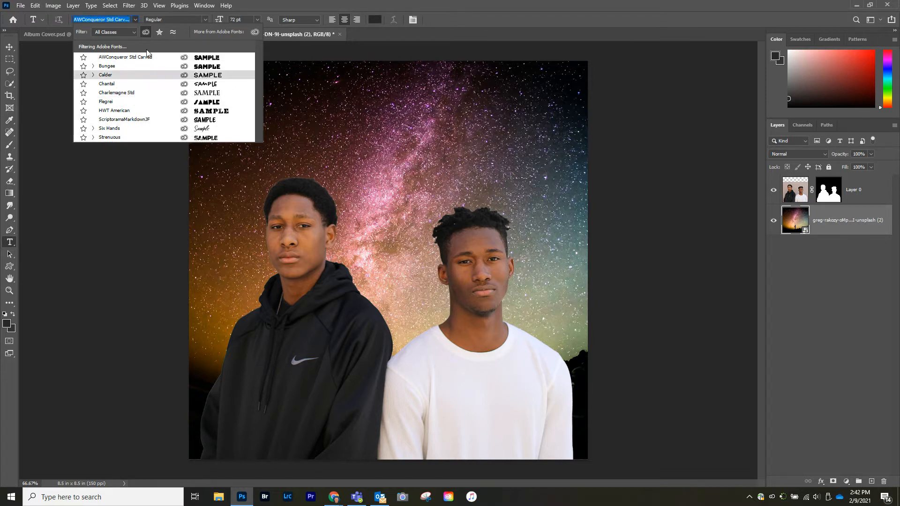
{"action": "left_click", "coordinate": [159, 32]}
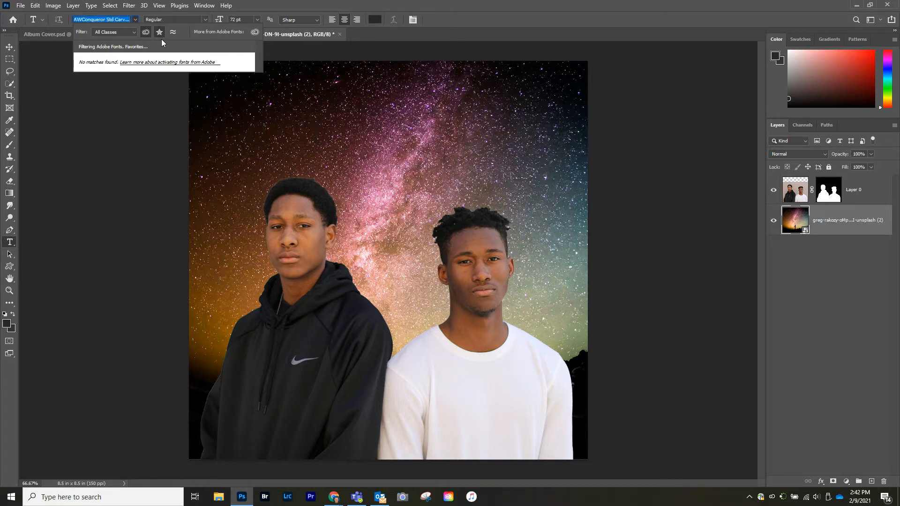
{"action": "left_click", "coordinate": [146, 34]}
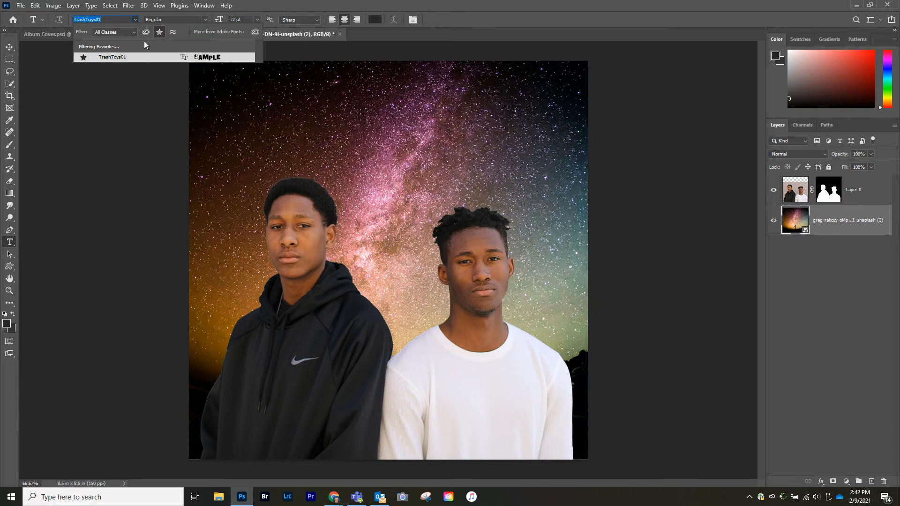
{"action": "left_click", "coordinate": [159, 33]}
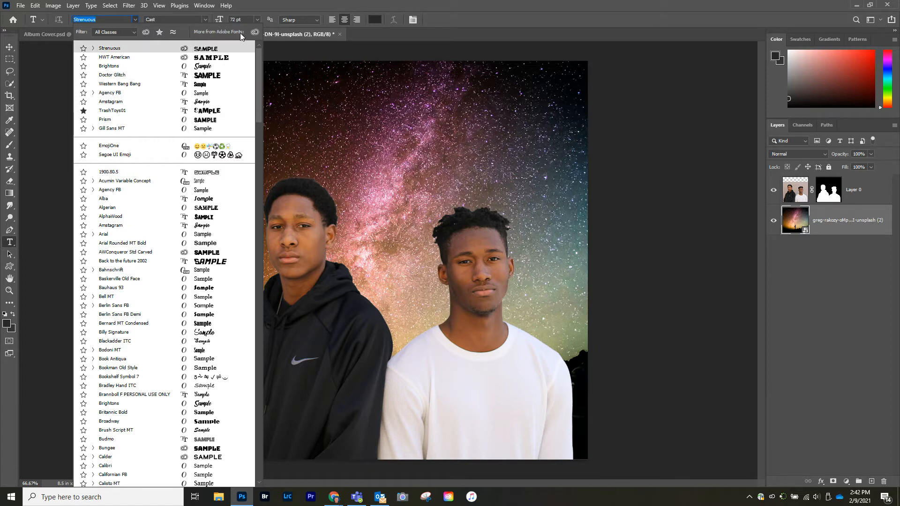
Open the Adobe Fonts website from the font list and filter its fonts by the Shaded tag.
{"action": "left_click", "coordinate": [254, 33]}
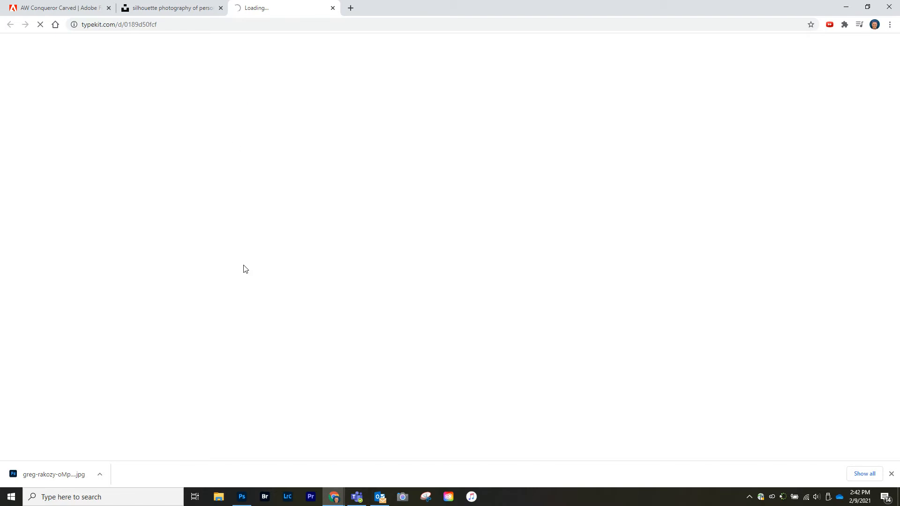
{"action": "left_click", "coordinate": [891, 474]}
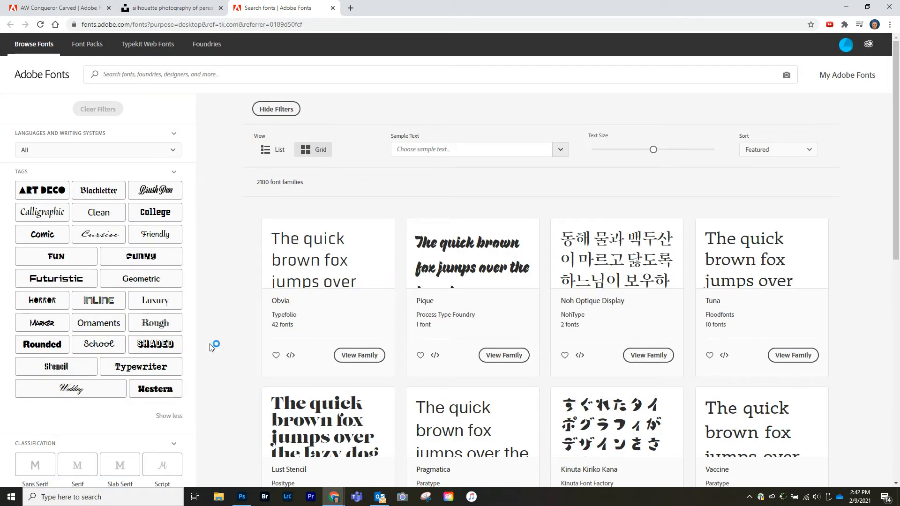
{"action": "left_click", "coordinate": [161, 347]}
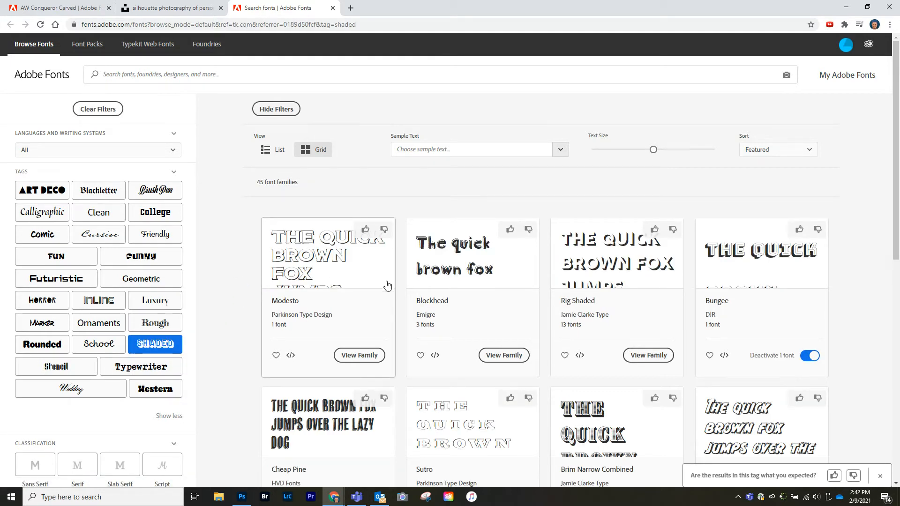
Open the Brim Narrow Combined family and activate its Brim Narrow Combined 3 and Brim Narrow Combined 1 fonts.
{"action": "scroll", "coordinate": [446, 287], "scroll_direction": "down", "scroll_amount": 2}
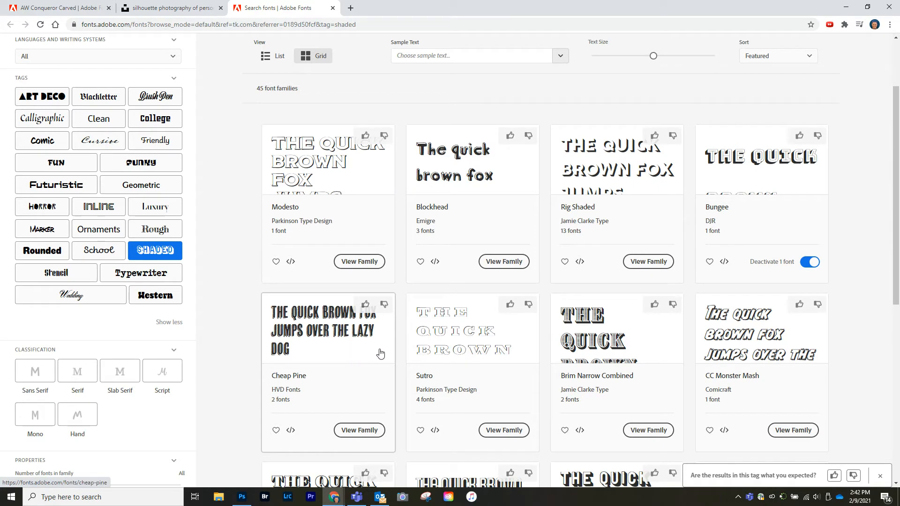
{"action": "scroll", "coordinate": [402, 349], "scroll_direction": "down", "scroll_amount": 1}
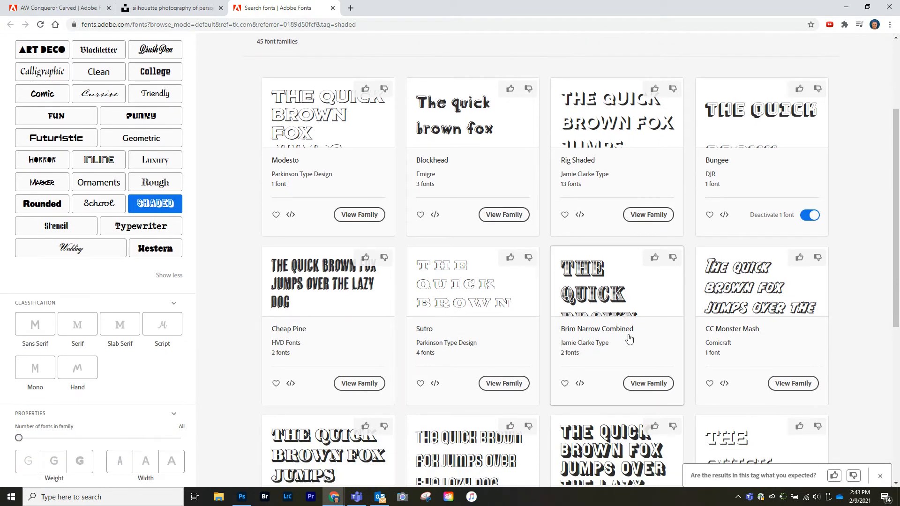
{"action": "left_click", "coordinate": [583, 325]}
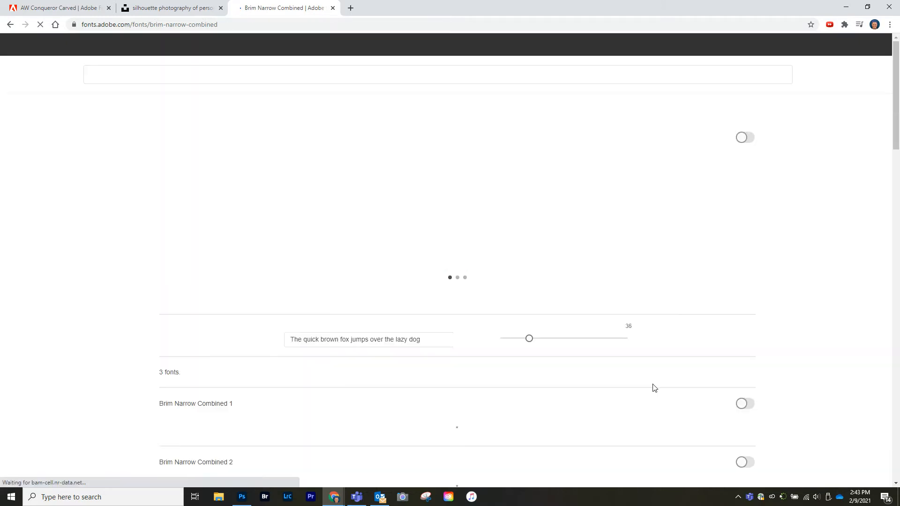
{"action": "scroll", "coordinate": [272, 296], "scroll_direction": "down", "scroll_amount": 2}
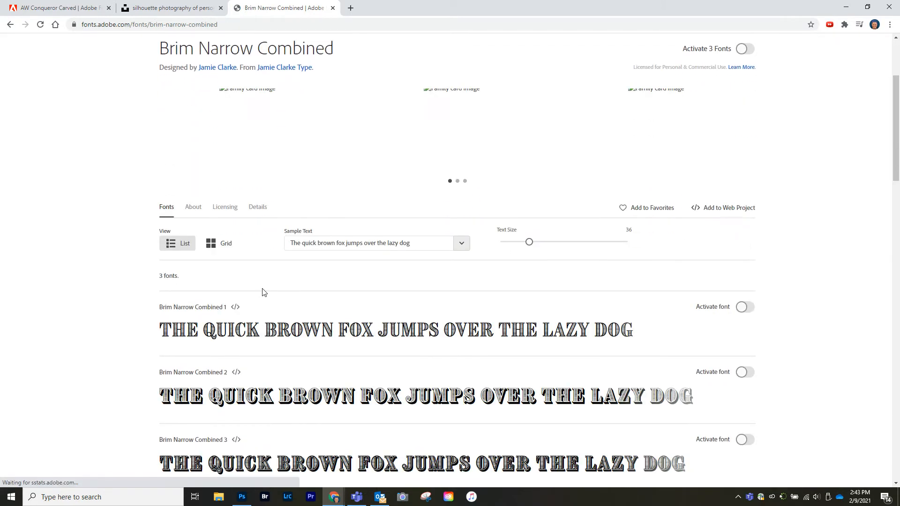
{"action": "scroll", "coordinate": [262, 293], "scroll_direction": "down", "scroll_amount": 4}
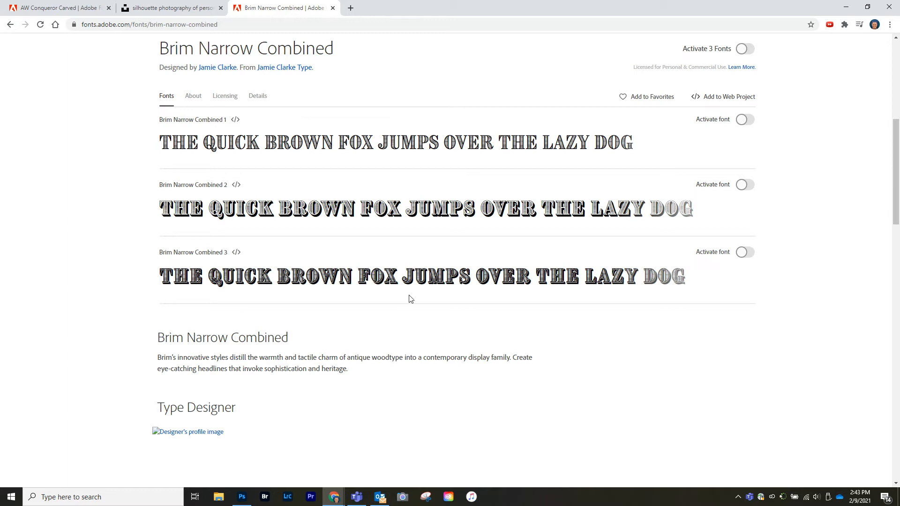
{"action": "scroll", "coordinate": [409, 274], "scroll_direction": "up", "scroll_amount": 1}
{"action": "left_click", "coordinate": [743, 299]}
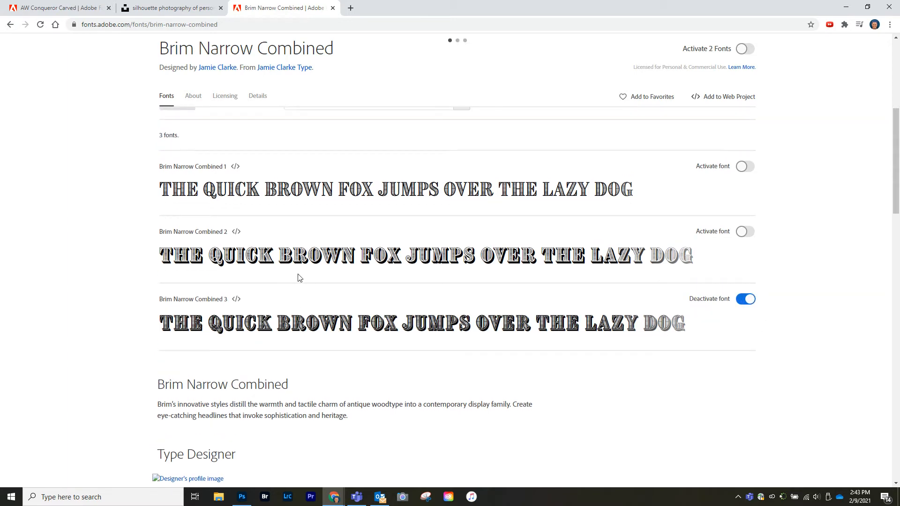
{"action": "scroll", "coordinate": [299, 277], "scroll_direction": "down", "scroll_amount": 2}
{"action": "scroll", "coordinate": [326, 277], "scroll_direction": "up", "scroll_amount": 2}
{"action": "left_click", "coordinate": [745, 167]}
Return to the font listing, filter it by the Western tag instead, and open The Becker Gothics family.
{"action": "left_click", "coordinate": [10, 25]}
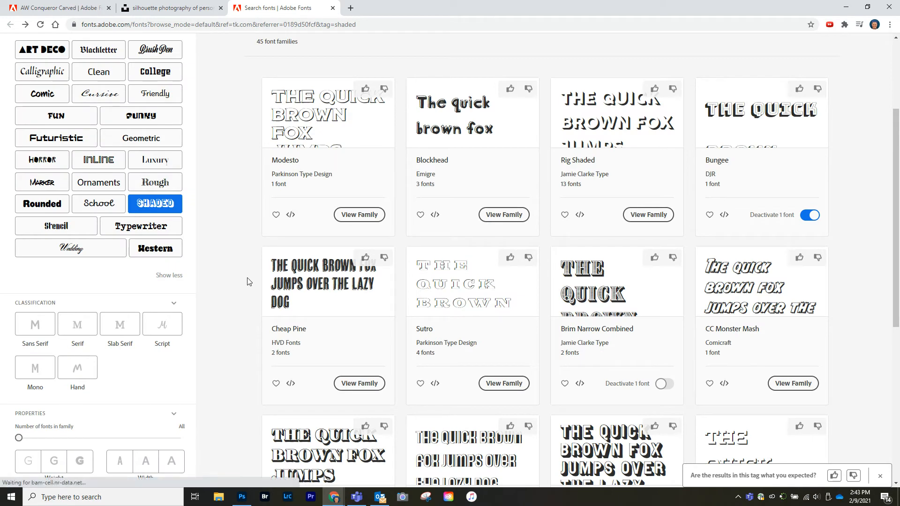
{"action": "left_click", "coordinate": [156, 252]}
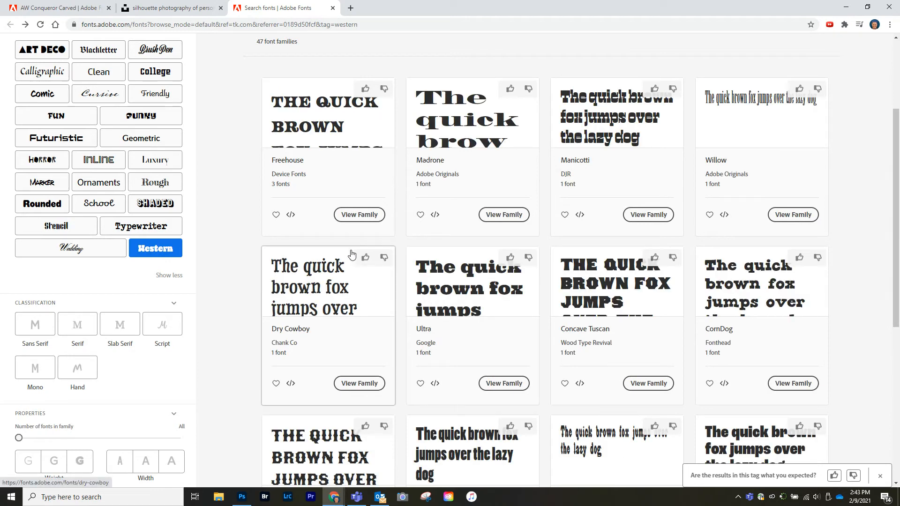
{"action": "scroll", "coordinate": [363, 235], "scroll_direction": "down", "scroll_amount": 3}
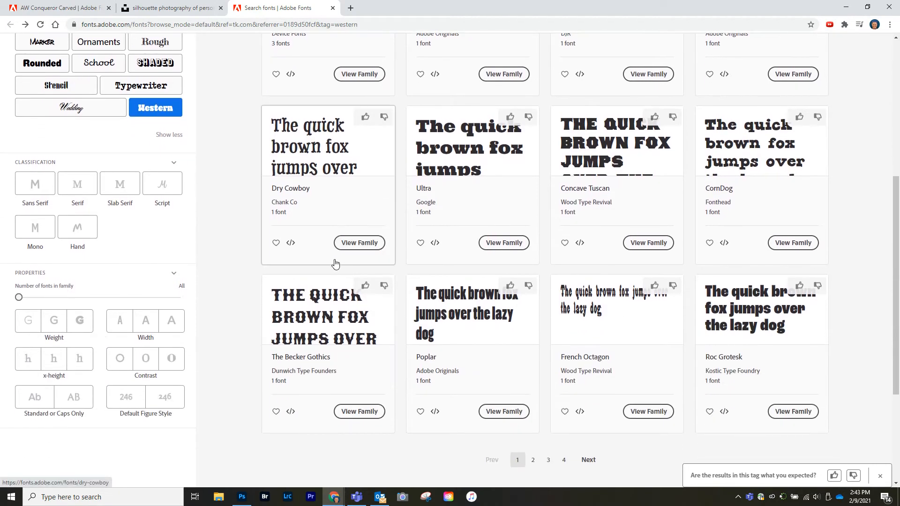
{"action": "scroll", "coordinate": [334, 261], "scroll_direction": "down", "scroll_amount": 1}
{"action": "left_click", "coordinate": [355, 368]}
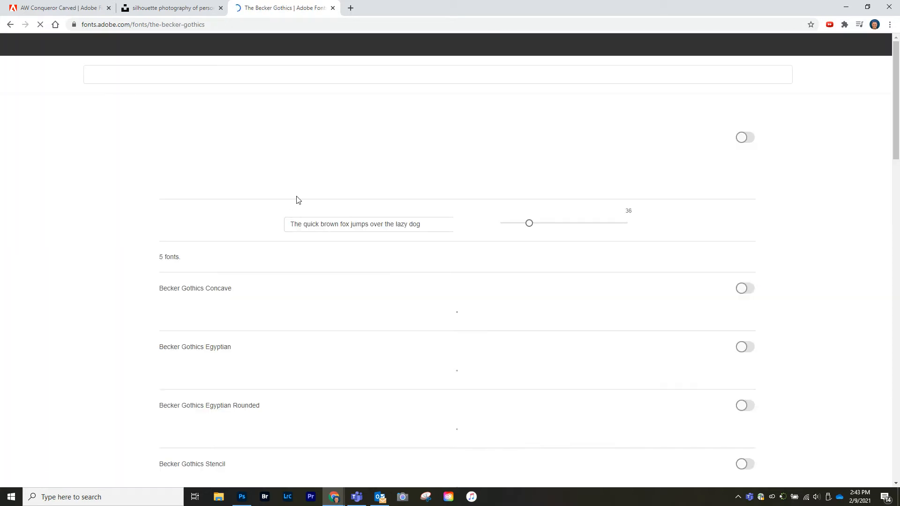
Activate one of The Becker Gothics fonts and switch back to Photoshop.
{"action": "scroll", "coordinate": [338, 352], "scroll_direction": "down", "scroll_amount": 2}
{"action": "scroll", "coordinate": [354, 342], "scroll_direction": "down", "scroll_amount": 5}
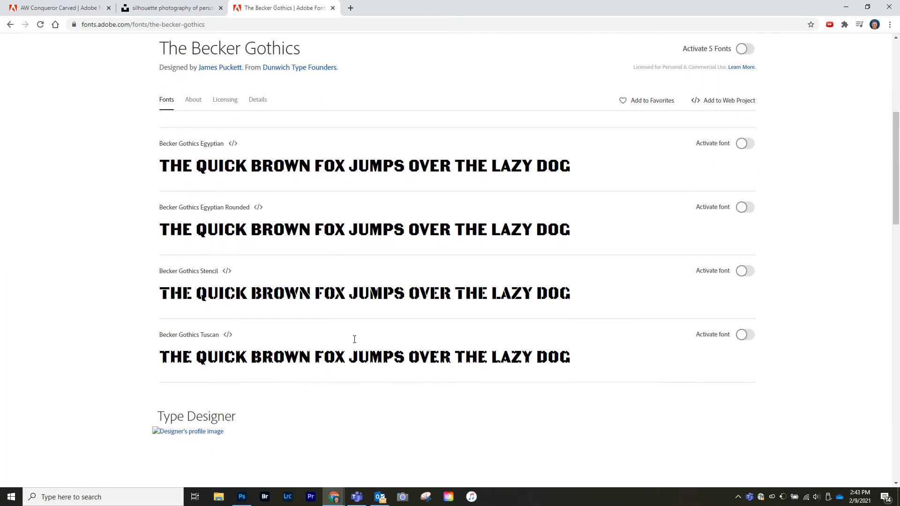
{"action": "scroll", "coordinate": [355, 342], "scroll_direction": "up", "scroll_amount": 1}
{"action": "left_click", "coordinate": [744, 264]}
{"action": "left_click", "coordinate": [242, 497]}
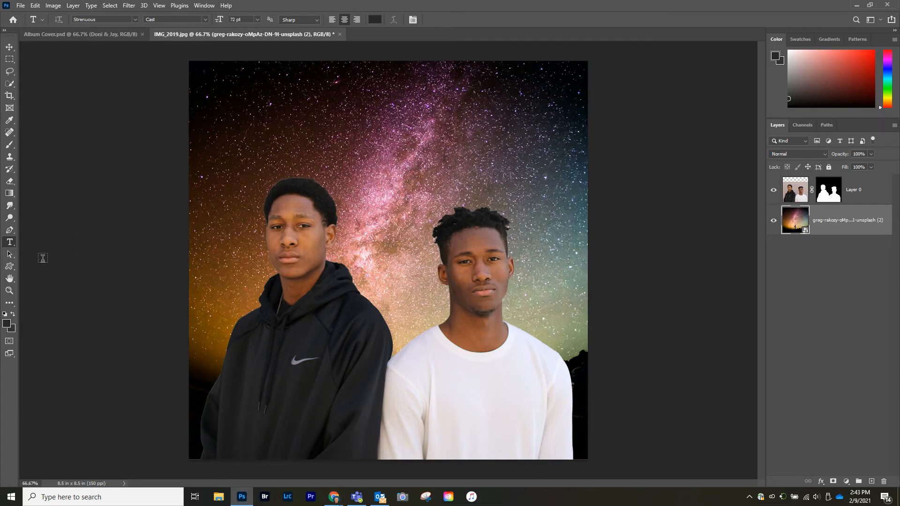
{"action": "left_click", "coordinate": [239, 130]}
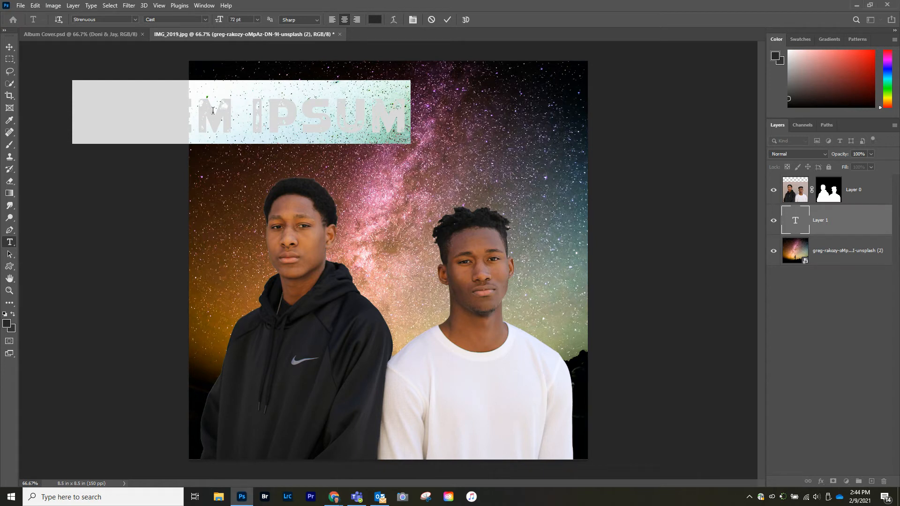
{"action": "left_click", "coordinate": [8, 48]}
{"action": "left_click_drag", "start_coordinate": [225, 113], "coordinate": [352, 141]}
{"action": "left_click_drag", "start_coordinate": [865, 222], "coordinate": [883, 481]}
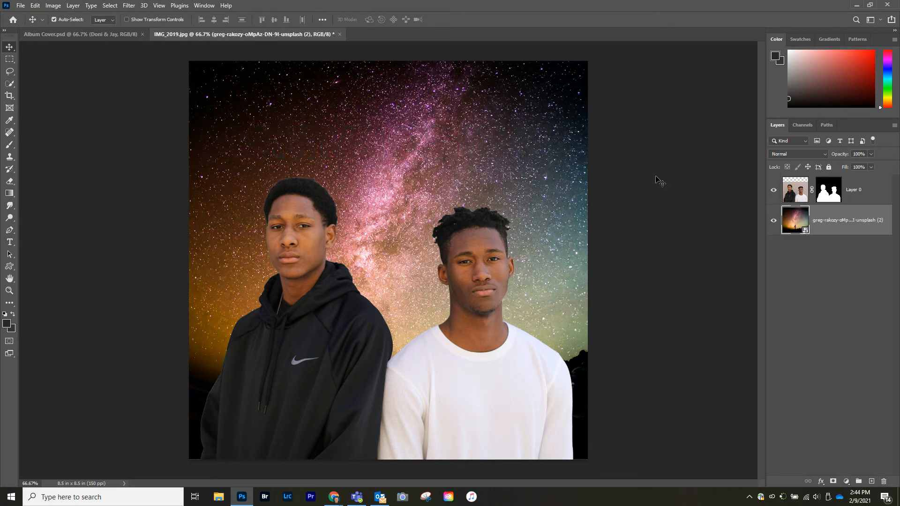
Add a left-aligned text layer reading "THIS BELIEF" in 72 pt Strenuous Cast across the upper part of the canvas.
{"action": "left_click", "coordinate": [10, 244]}
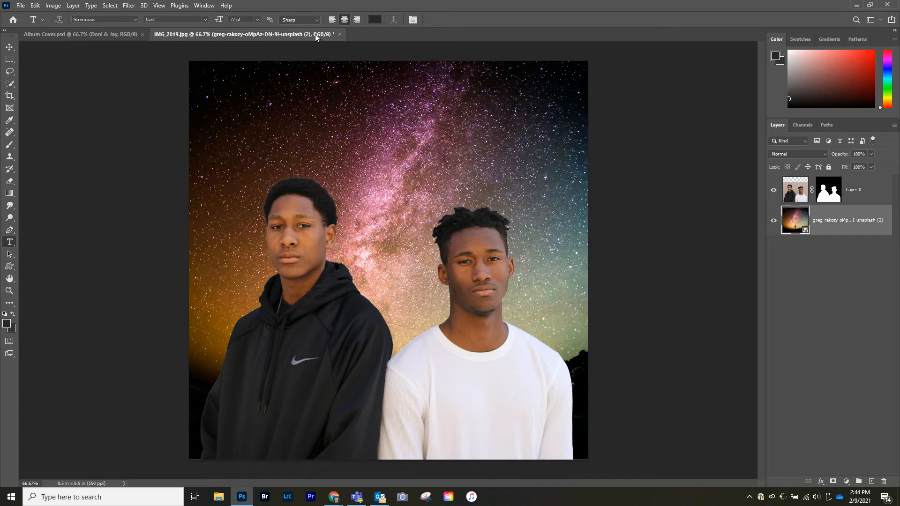
{"action": "left_click", "coordinate": [331, 19]}
{"action": "left_click", "coordinate": [222, 141]}
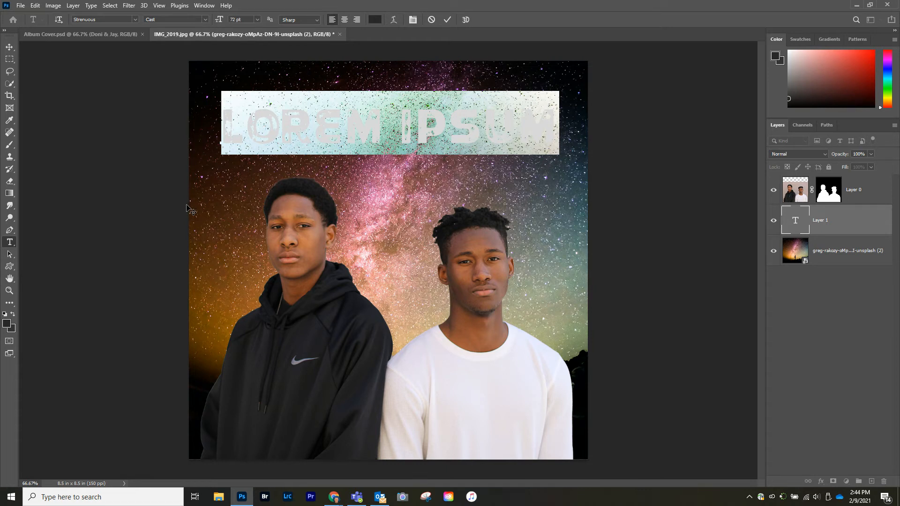
{"action": "type", "text": "THIS BEL"}
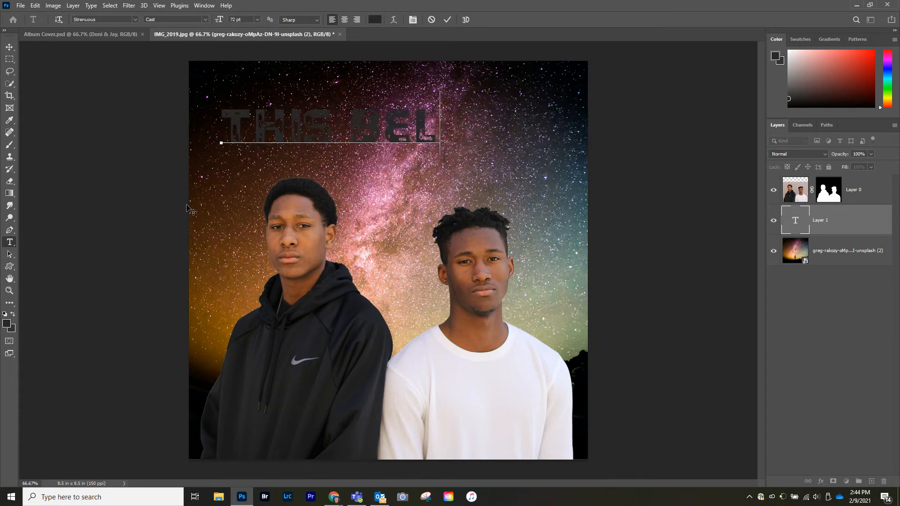
{"action": "type", "text": "IEF"}
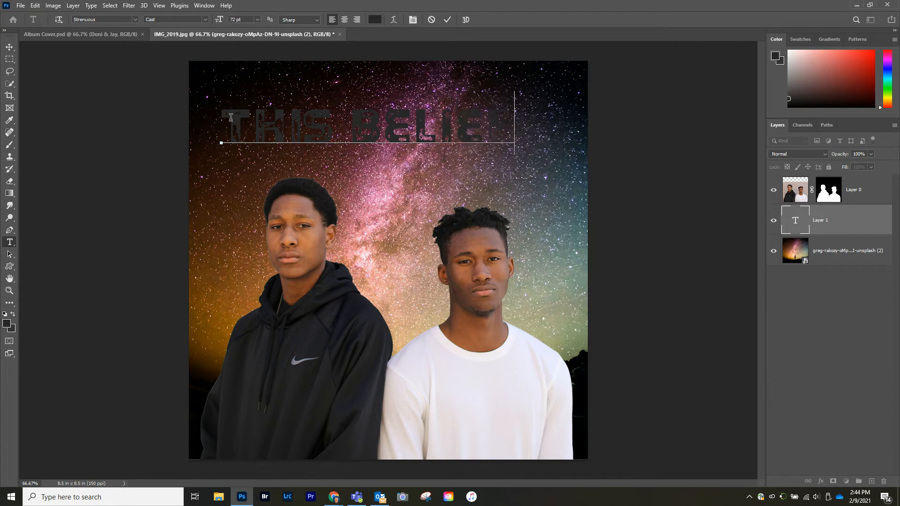
Recolor the whole THIS BELIEF title with the muted green #768860 sampled from the background near the horizon, and commit the text.
{"action": "left_click_drag", "start_coordinate": [226, 116], "coordinate": [560, 136]}
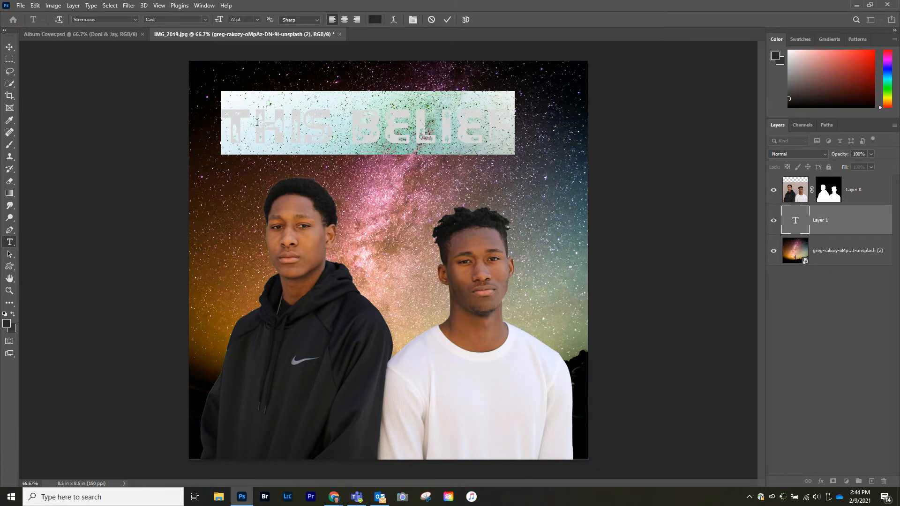
{"action": "left_click", "coordinate": [376, 25]}
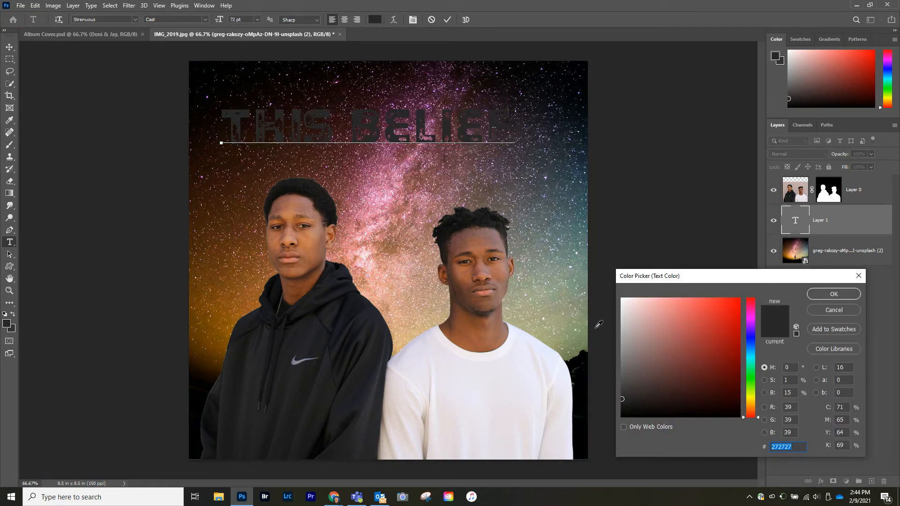
{"action": "left_click", "coordinate": [718, 354]}
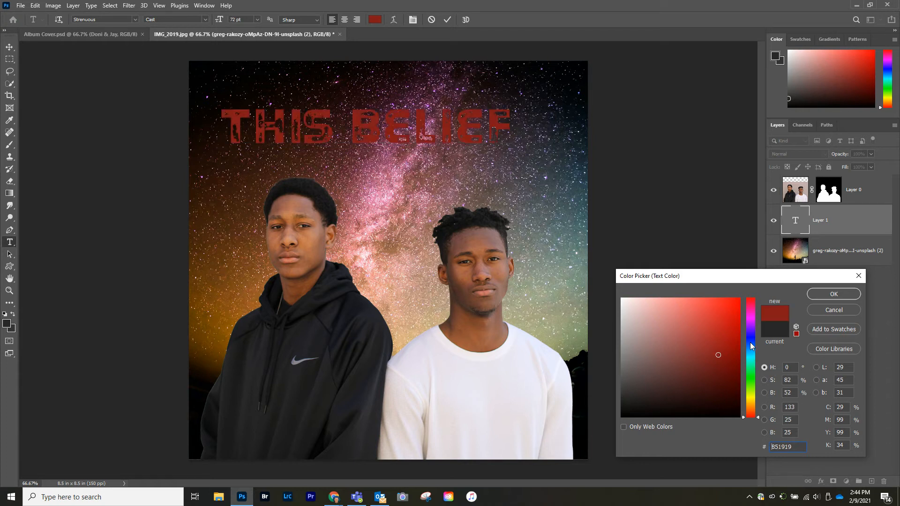
{"action": "left_click", "coordinate": [750, 341]}
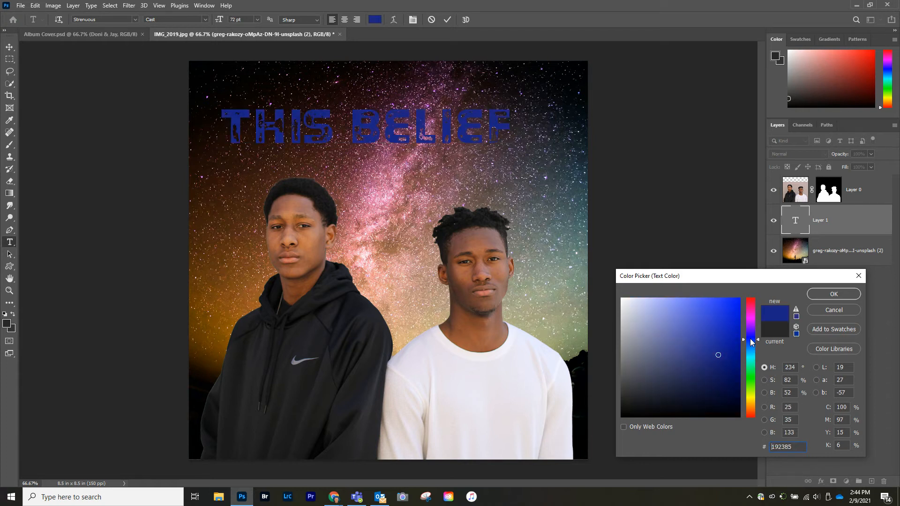
{"action": "left_click", "coordinate": [581, 338]}
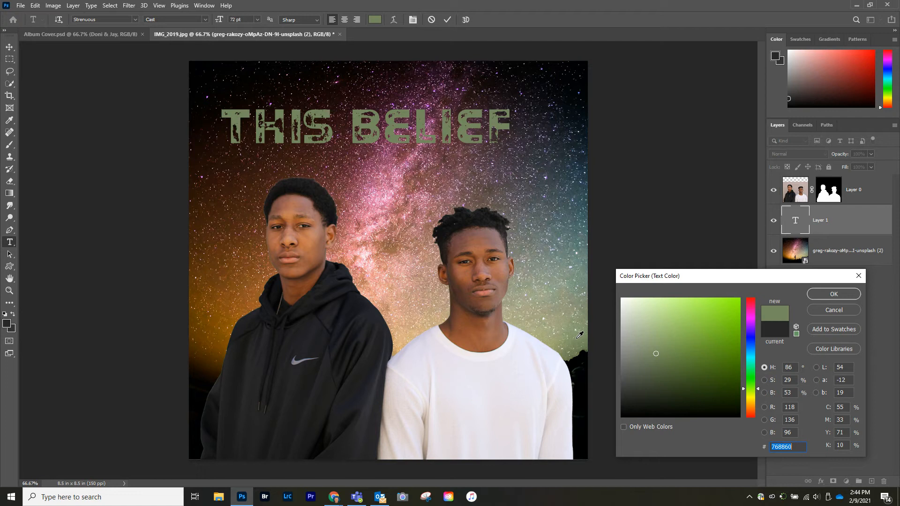
{"action": "left_click", "coordinate": [821, 296]}
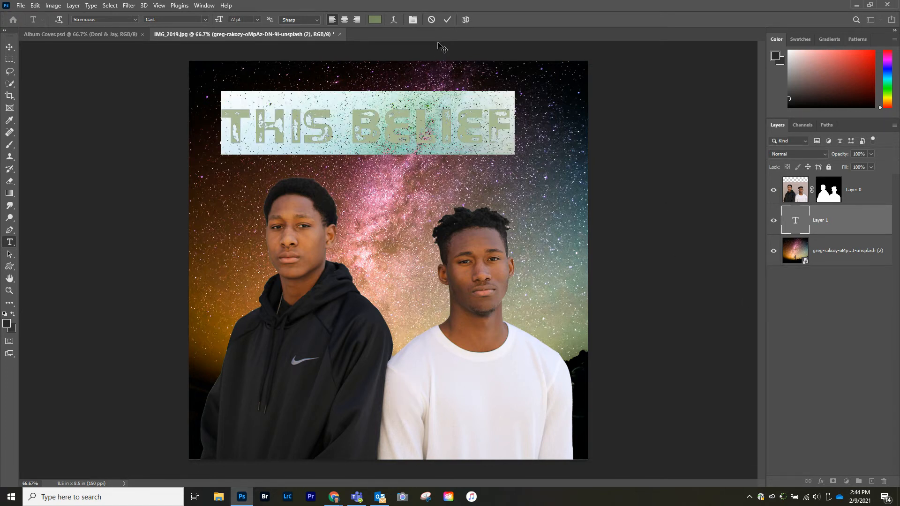
{"action": "left_click", "coordinate": [448, 19]}
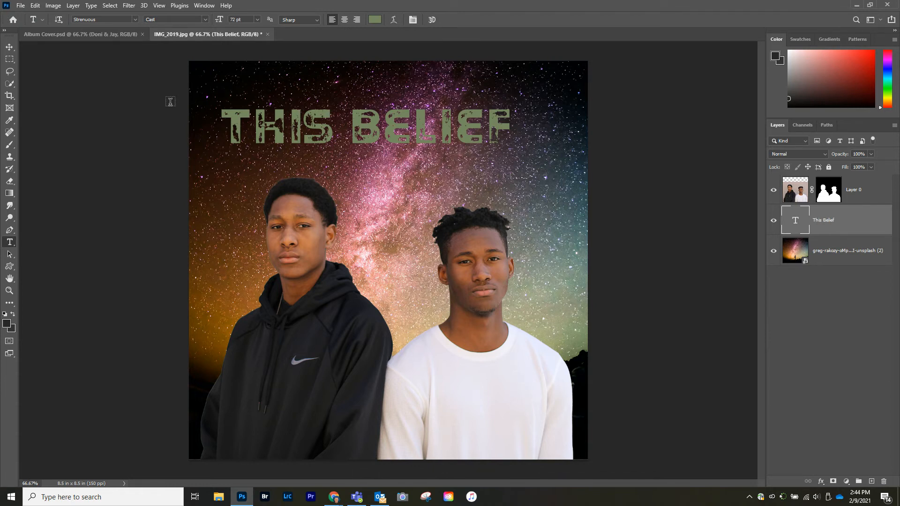
Move the THIS BELIEF title up and slightly right so it is centered near the top edge of the canvas.
{"action": "left_click", "coordinate": [10, 47]}
{"action": "left_click_drag", "start_coordinate": [386, 126], "coordinate": [409, 100]}
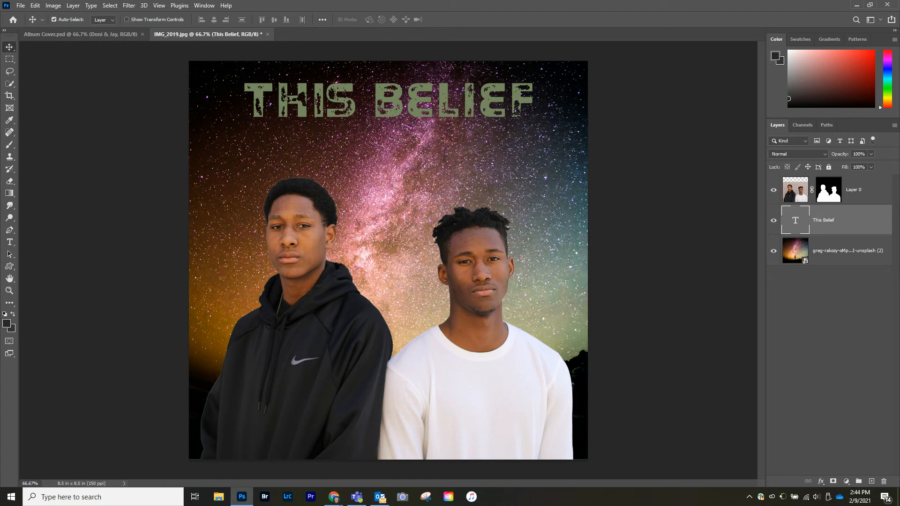
{"action": "key", "text": "alt+Tab"}
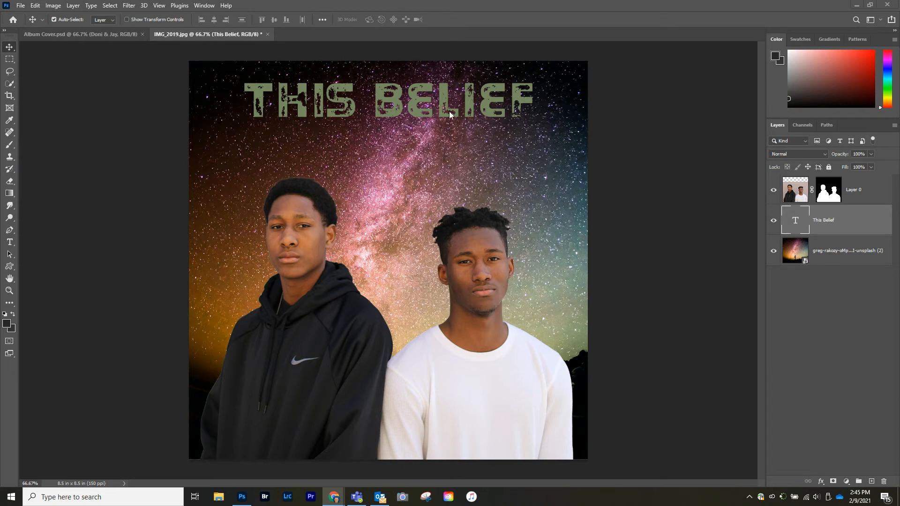
Try a drop shadow on the THIS BELIEF title with an 80° angle and 95 px distance.
{"action": "left_click", "coordinate": [821, 482]}
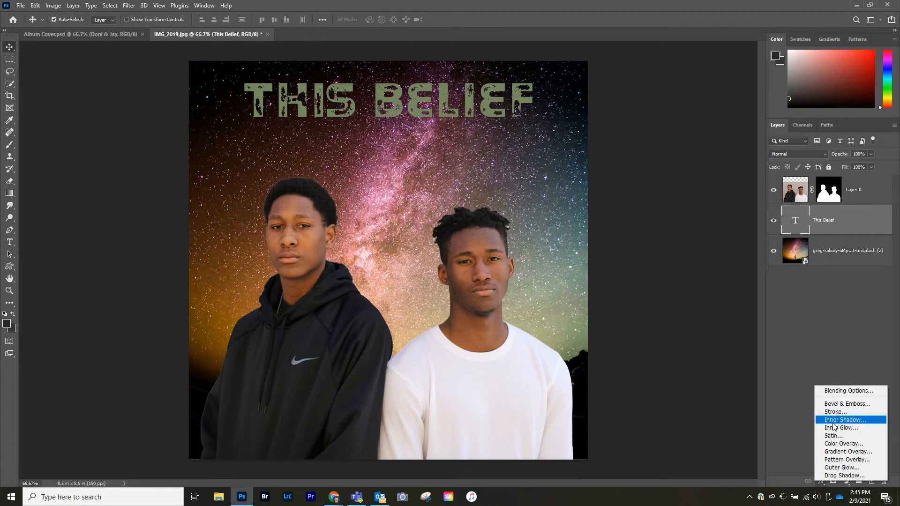
{"action": "left_click", "coordinate": [842, 475]}
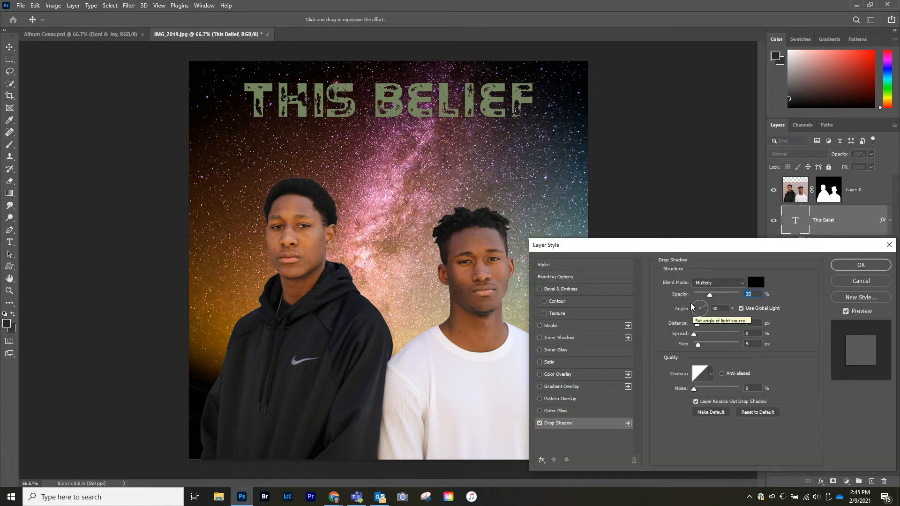
{"action": "left_click_drag", "start_coordinate": [409, 98], "coordinate": [412, 118]}
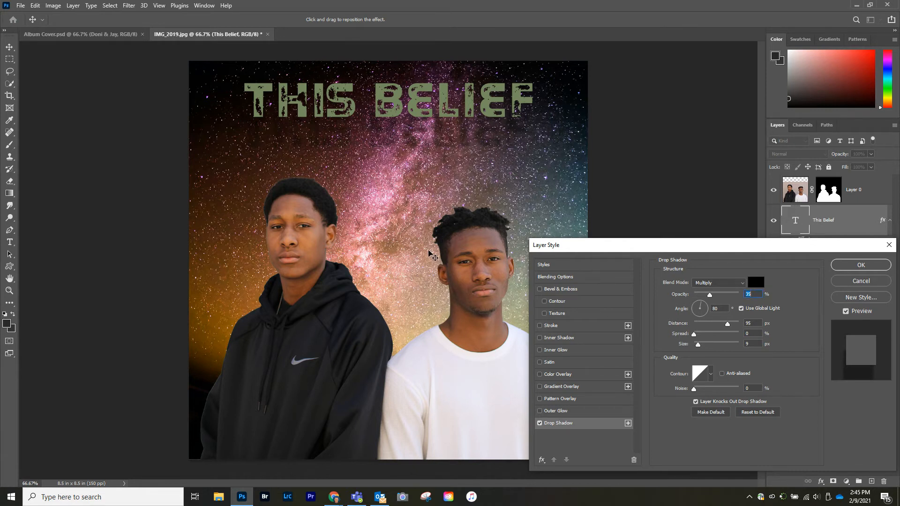
{"action": "left_click", "coordinate": [844, 281]}
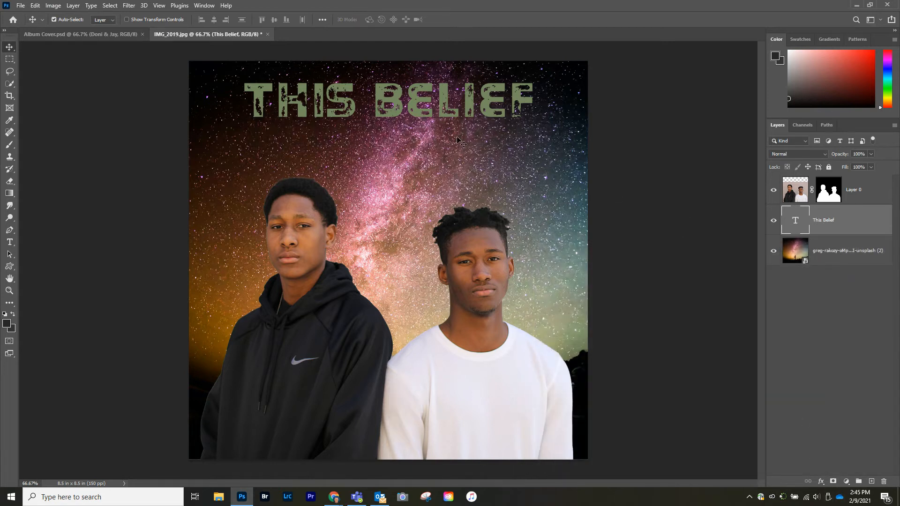
Move the THIS BELIEF title down to the men's chest level and place its layer above Layer 0.
{"action": "left_click_drag", "start_coordinate": [394, 101], "coordinate": [405, 330]}
{"action": "left_click_drag", "start_coordinate": [832, 221], "coordinate": [834, 190]}
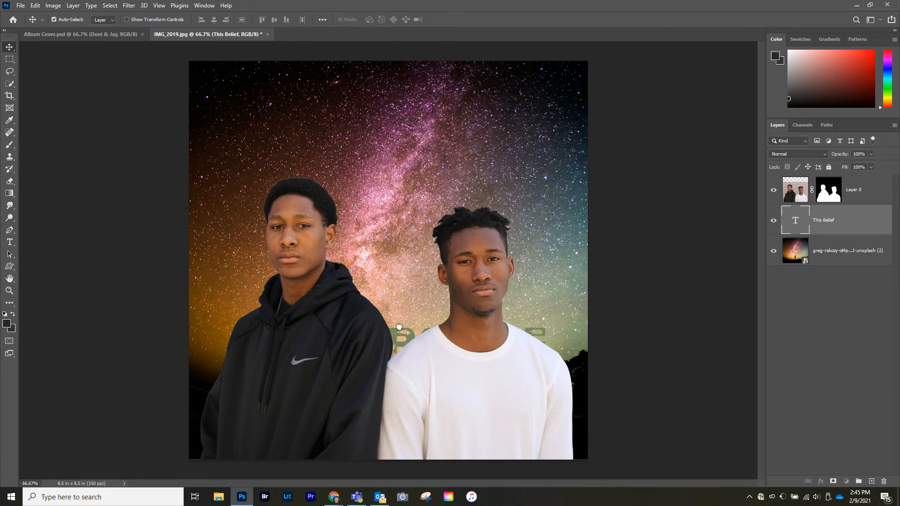
Lower the THIS BELIEF title across the men's shirts and add a drop shadow to it with the default settings.
{"action": "left_click_drag", "start_coordinate": [411, 361], "coordinate": [405, 416]}
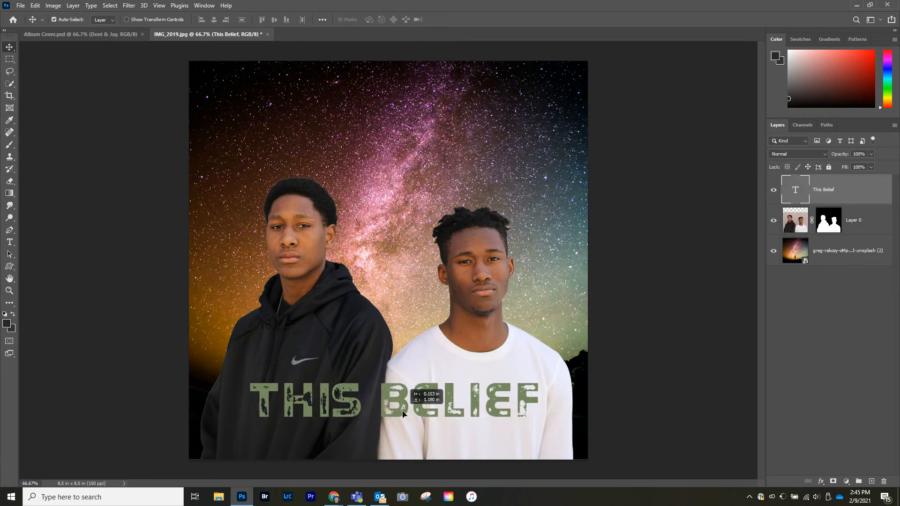
{"action": "left_click", "coordinate": [821, 482]}
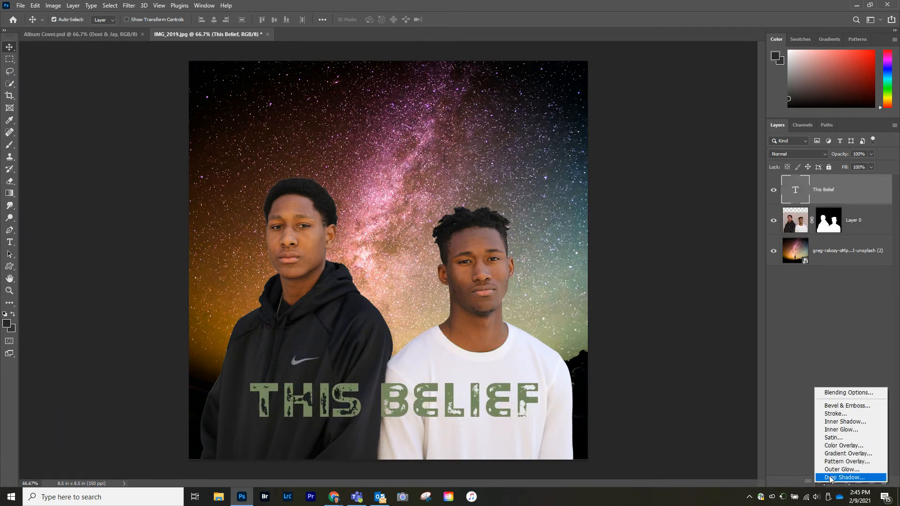
{"action": "left_click", "coordinate": [825, 479]}
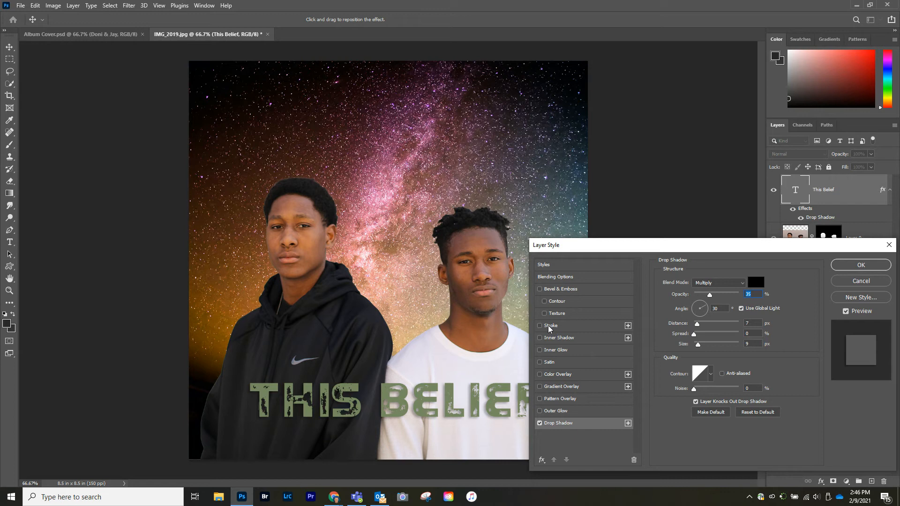
Add a 1 px black inside stroke to the THIS BELIEF title and apply the layer style.
{"action": "left_click", "coordinate": [540, 326]}
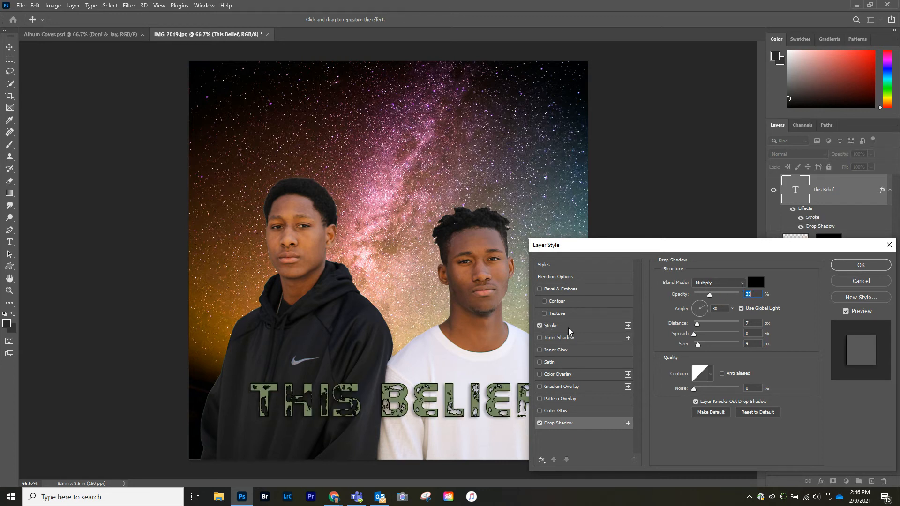
{"action": "left_click", "coordinate": [566, 325]}
{"action": "left_click", "coordinate": [752, 281]}
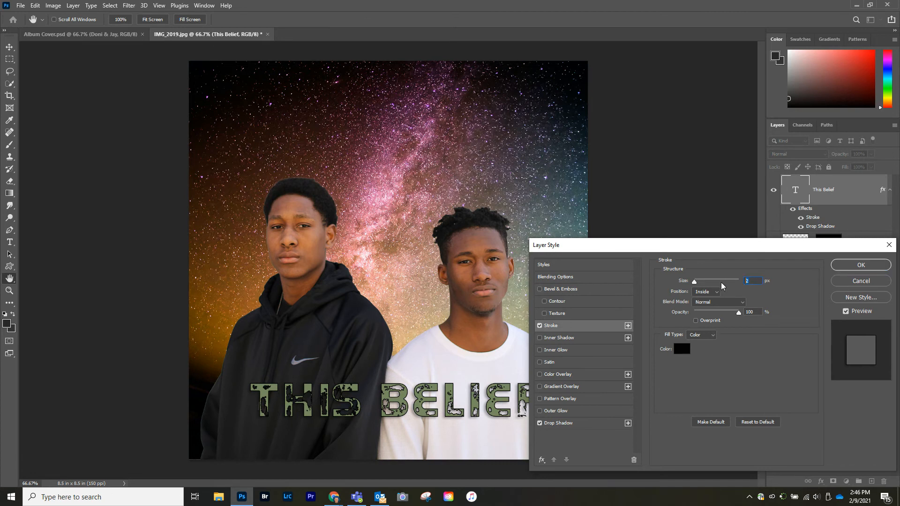
{"action": "type", "text": "1"}
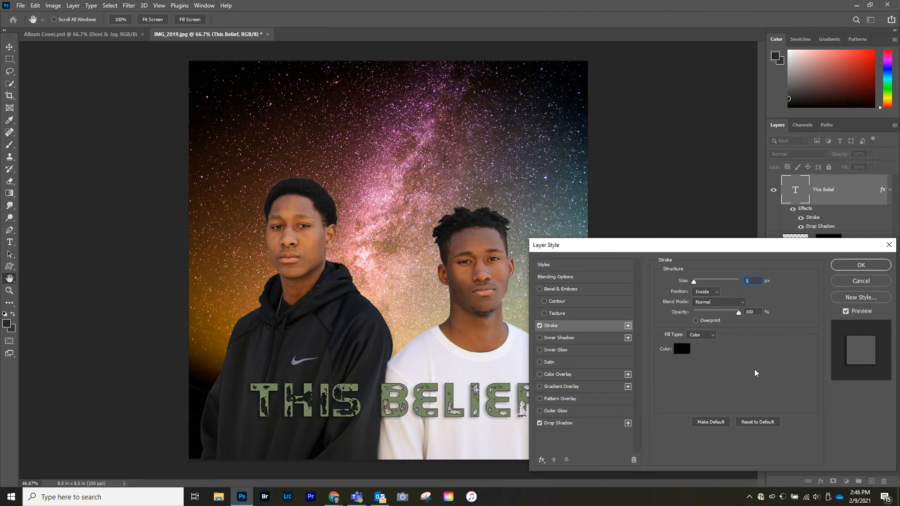
{"action": "left_click", "coordinate": [862, 266]}
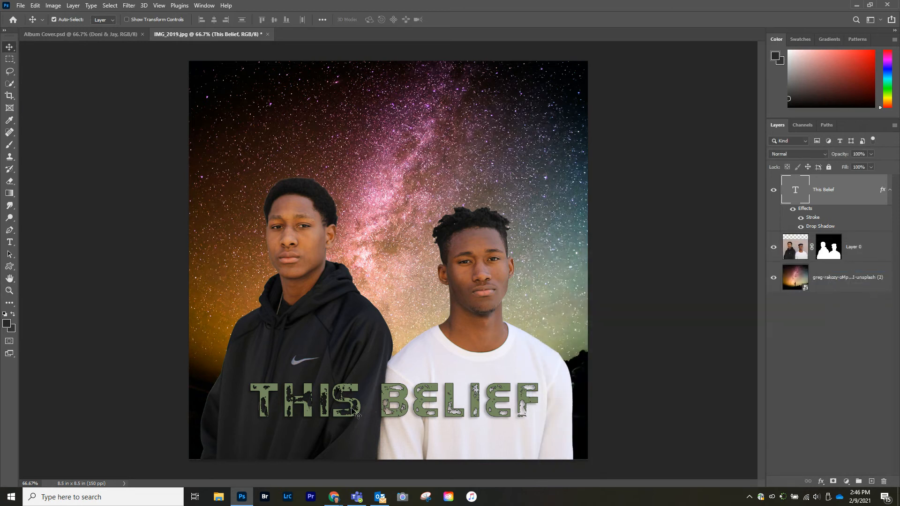
Move the THIS BELIEF title back up above the men's heads near the canvas's top edge and nudge it slightly left.
{"action": "left_click_drag", "start_coordinate": [354, 412], "coordinate": [358, 106]}
{"action": "key", "text": "Left"}
{"action": "key", "text": "Left"}
{"action": "key", "text": "Left"}
{"action": "key", "text": "Left"}
{"action": "key", "text": "Left"}
{"action": "key", "text": "Left"}
{"action": "key", "text": "Left"}
{"action": "key", "text": "Left"}
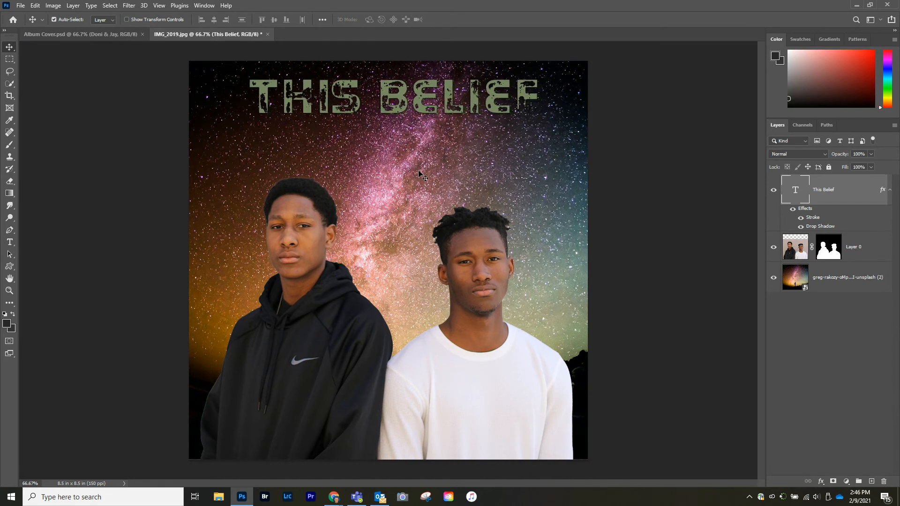
Add a 30 pt text line with the two artists' first names joined by an ampersand, low on the black hoodie.
{"action": "left_click", "coordinate": [10, 243]}
{"action": "left_click", "coordinate": [266, 433]}
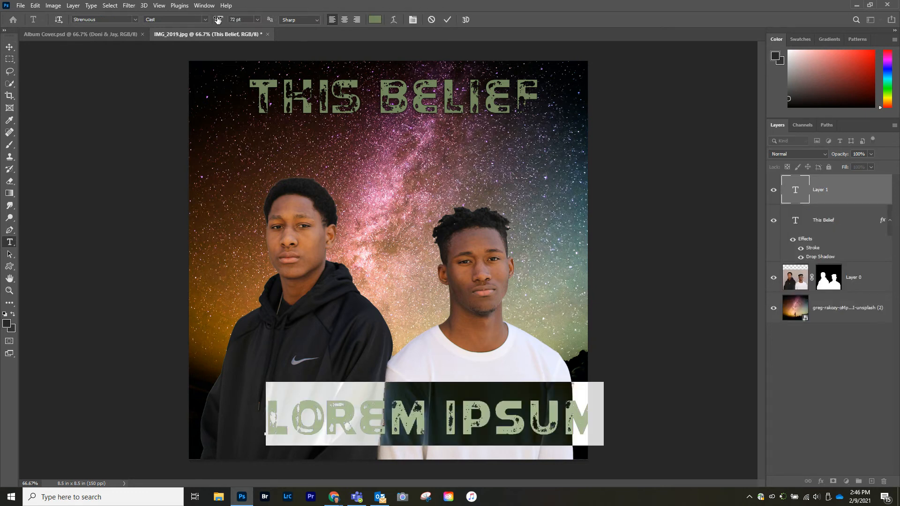
{"action": "left_click", "coordinate": [261, 21]}
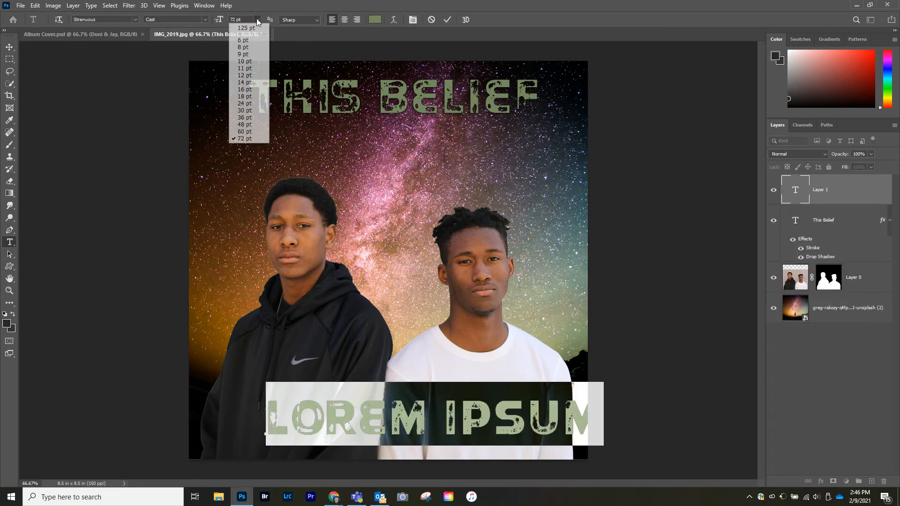
{"action": "left_click", "coordinate": [249, 111]}
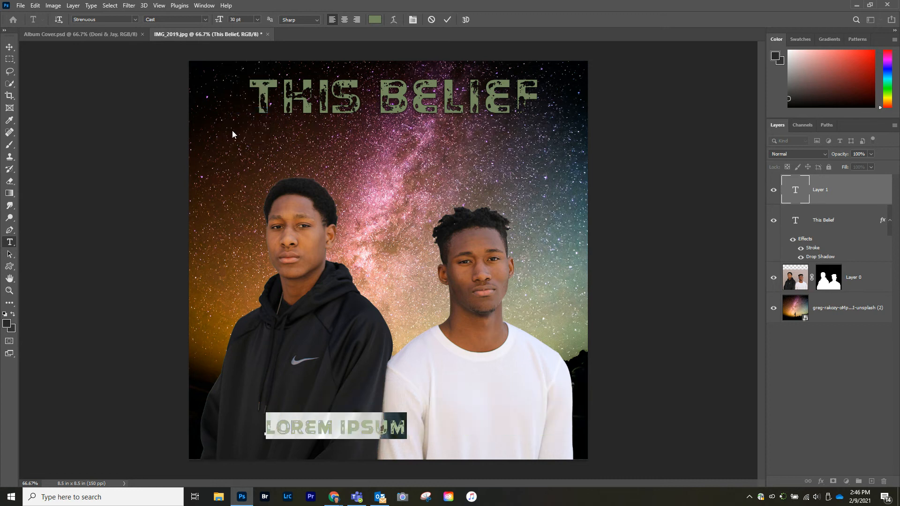
{"action": "type", "text": "D"}
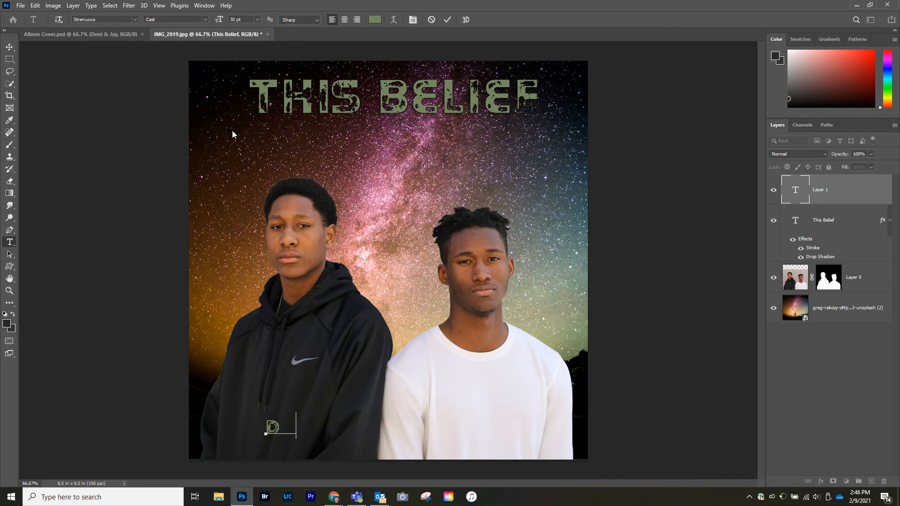
{"action": "type", "text": "ONI &"}
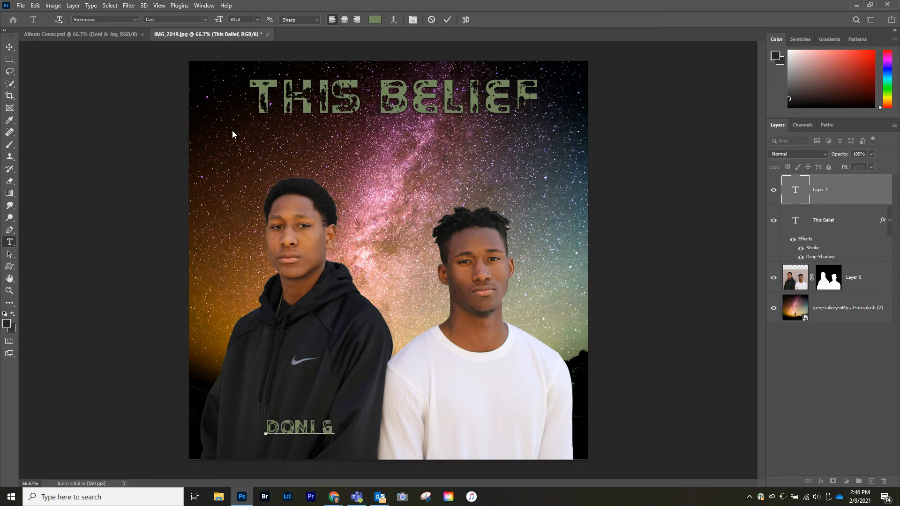
{"action": "type", "text": " JAY"}
{"action": "left_click", "coordinate": [115, 193]}
{"action": "key", "text": "v"}
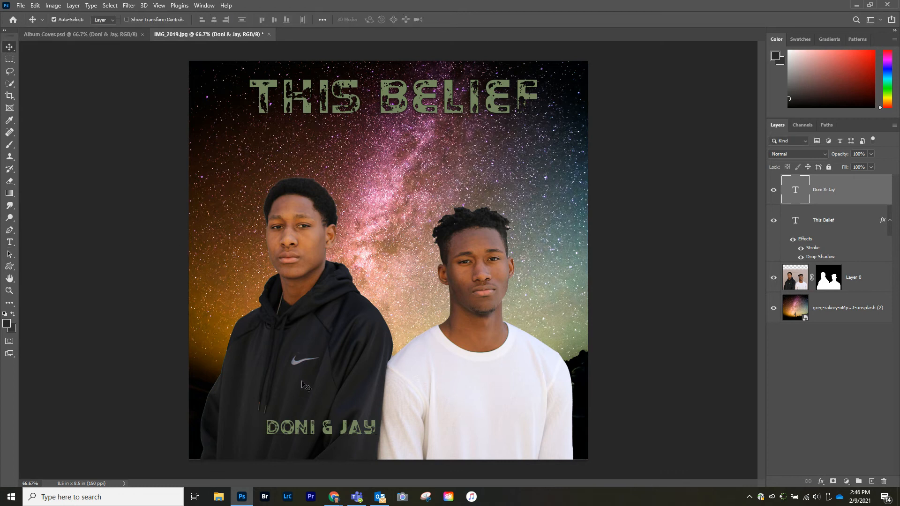
Move the artist names line up across the seam between the two shirts and recolor the first name light gray #d8d9d7.
{"action": "left_click_drag", "start_coordinate": [309, 429], "coordinate": [303, 397]}
{"action": "key", "text": "t"}
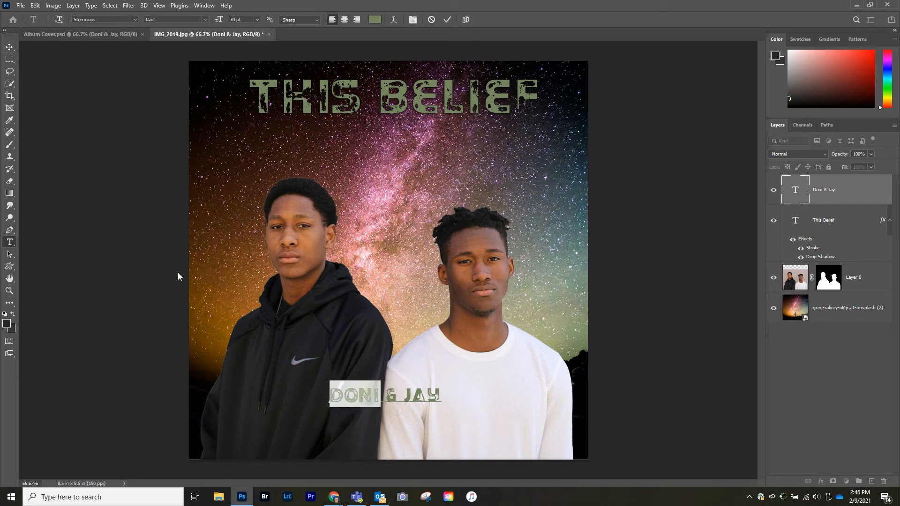
{"action": "left_click", "coordinate": [375, 19]}
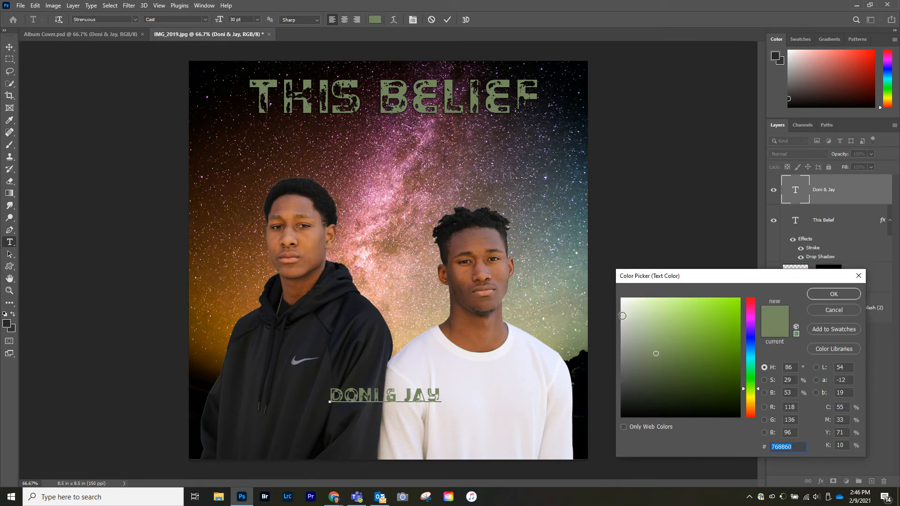
{"action": "left_click", "coordinate": [622, 316]}
{"action": "left_click", "coordinate": [832, 294]}
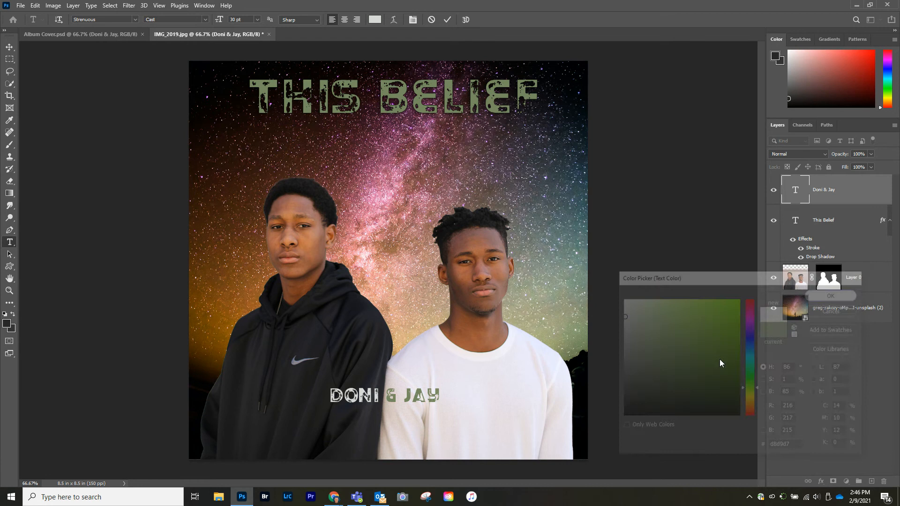
Recolor the ampersand and the second artist's name near-black so they contrast with the white shirt.
{"action": "left_click_drag", "start_coordinate": [385, 396], "coordinate": [485, 397]}
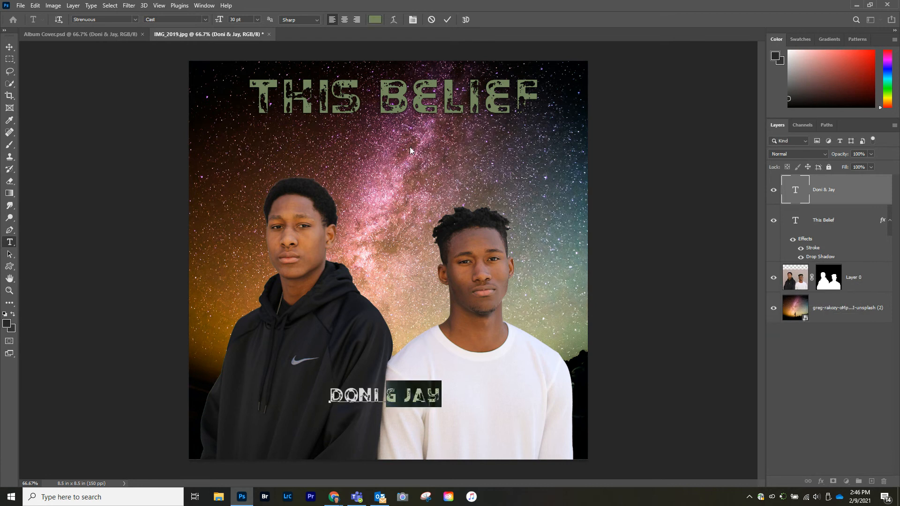
{"action": "left_click", "coordinate": [375, 19]}
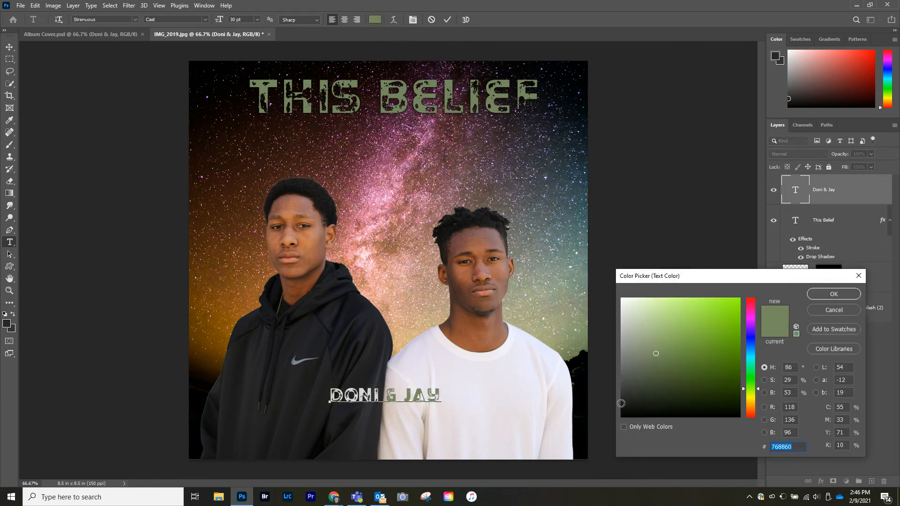
{"action": "left_click", "coordinate": [621, 404]}
{"action": "left_click", "coordinate": [816, 295]}
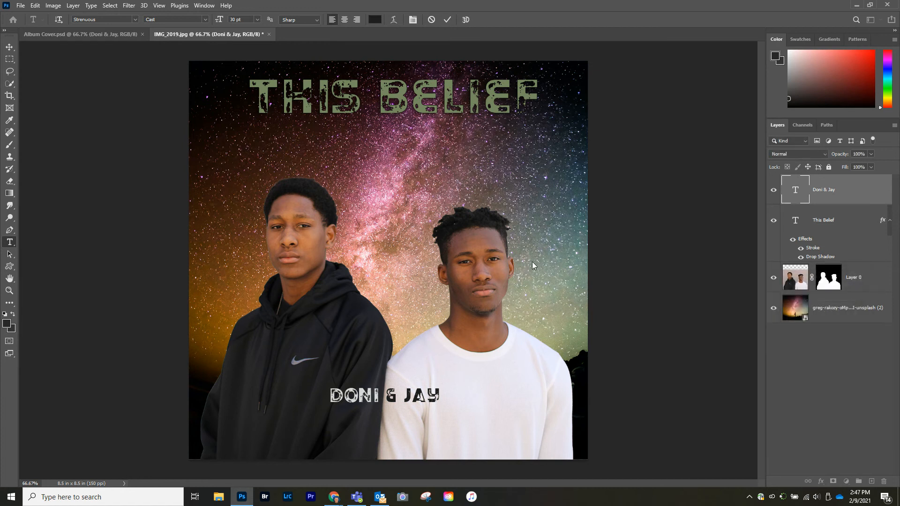
Nudge the artist names line left and scale it up proportionally to about one and a half times its size.
{"action": "left_click", "coordinate": [9, 47]}
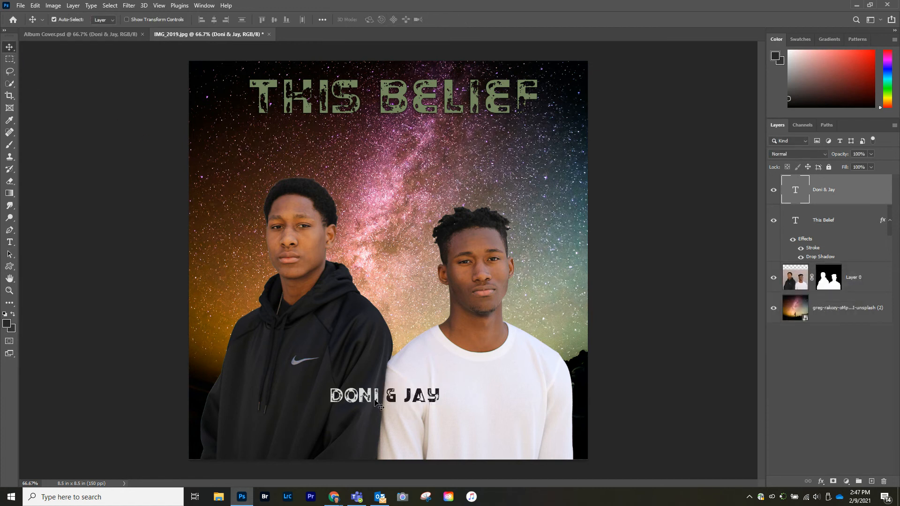
{"action": "key", "text": "shift+Left"}
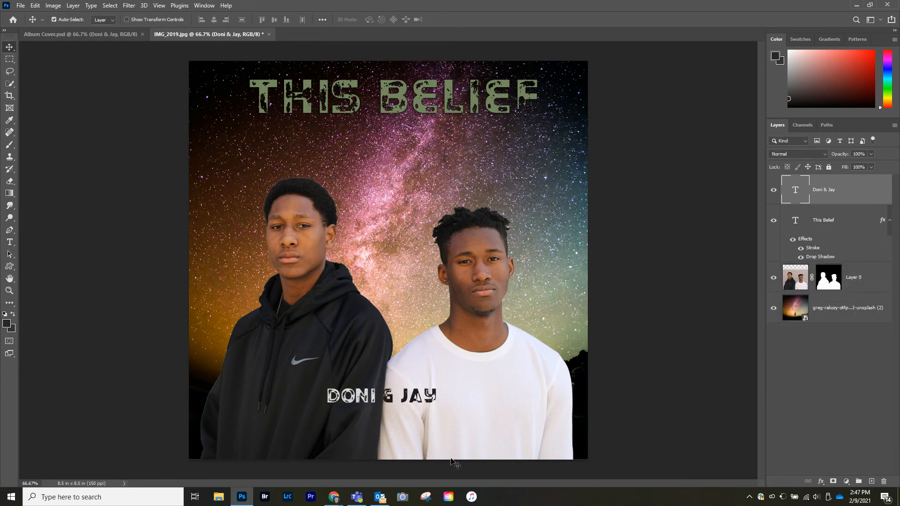
{"action": "key", "text": "ctrl+t"}
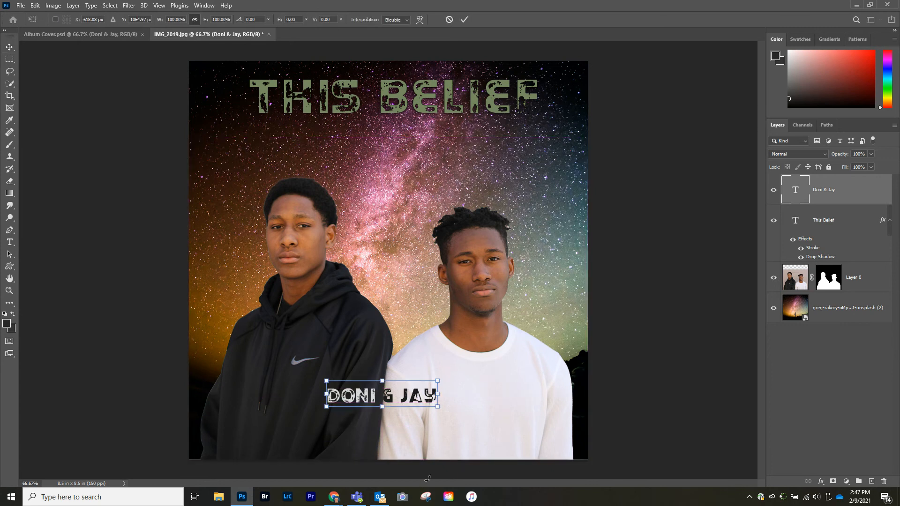
{"action": "left_click_drag", "start_coordinate": [436, 407], "coordinate": [504, 422]}
{"action": "key", "text": "Return"}
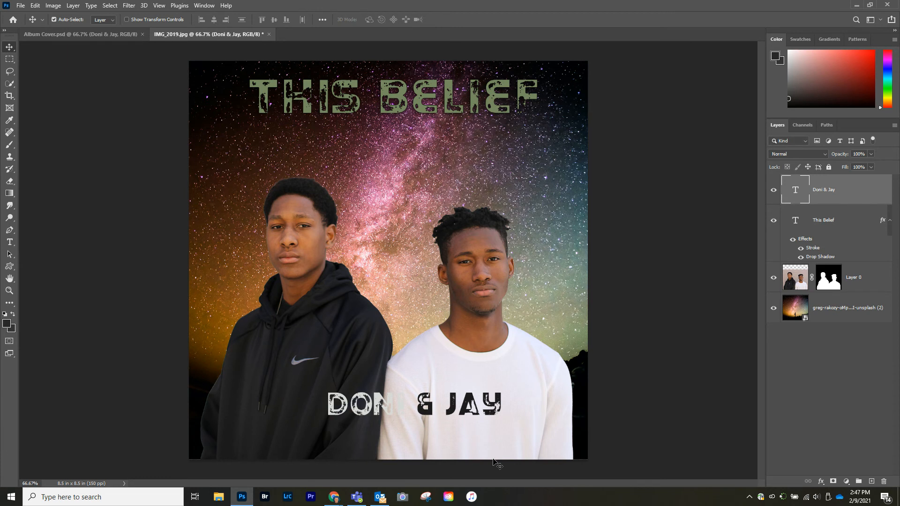
Nudge the artist names line left and slightly up so the light name sits on the hoodie and the dark part on the white shirt.
{"action": "key", "text": "shift+Left"}
{"action": "key", "text": "shift+Left"}
{"action": "key", "text": "shift+Left"}
{"action": "key", "text": "shift+Left"}
{"action": "key", "text": "shift+Left"}
{"action": "key", "text": "shift+Left"}
{"action": "key", "text": "Up"}
{"action": "key", "text": "Up"}
{"action": "key", "text": "Up"}
{"action": "key", "text": "Up"}
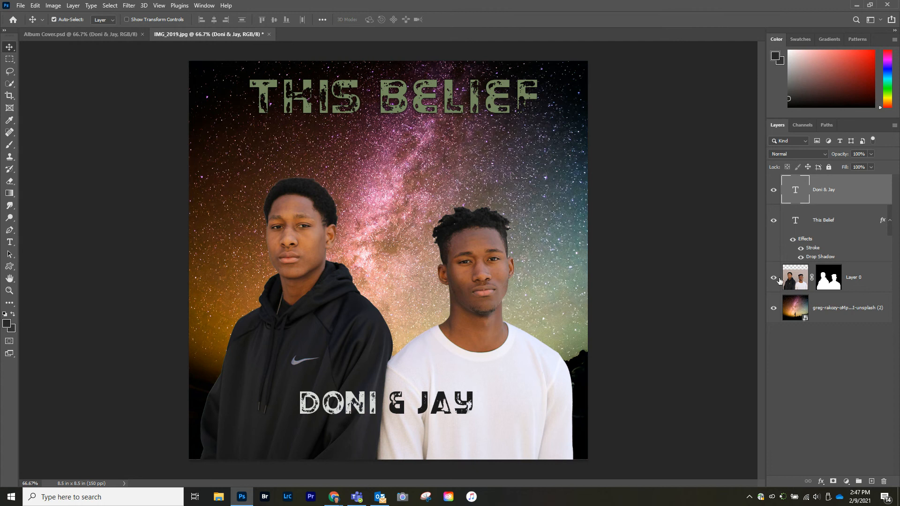
Duplicate the space background layer, place the copy directly above Layer 0 and set its blend mode to Overlay.
{"action": "left_click_drag", "start_coordinate": [871, 310], "coordinate": [870, 481]}
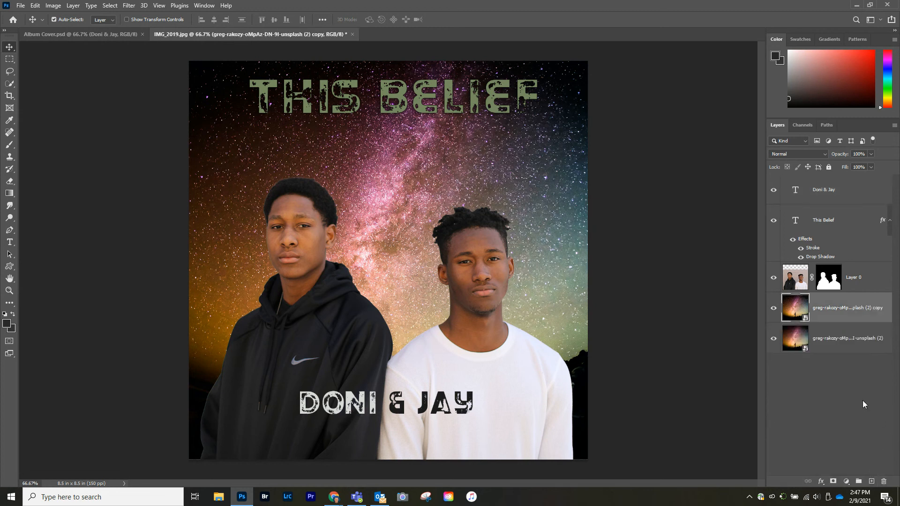
{"action": "left_click_drag", "start_coordinate": [830, 312], "coordinate": [830, 262]}
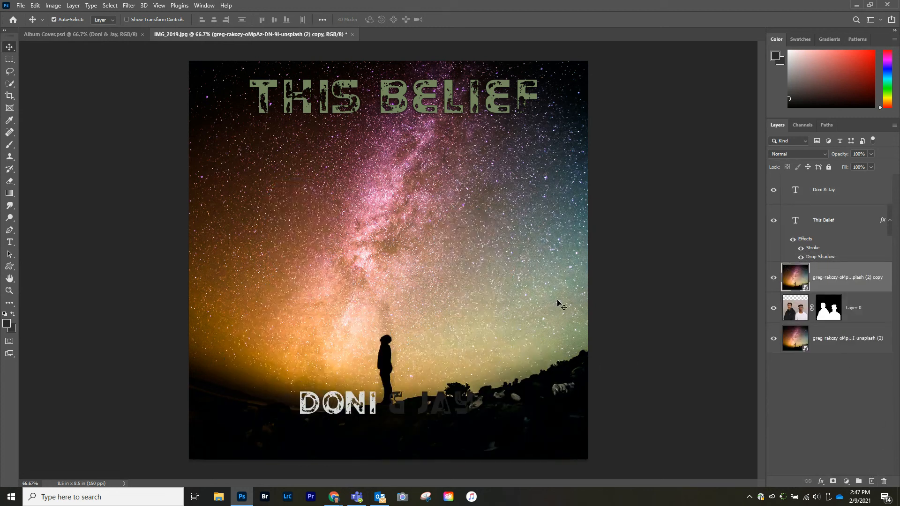
{"action": "left_click", "coordinate": [782, 153]}
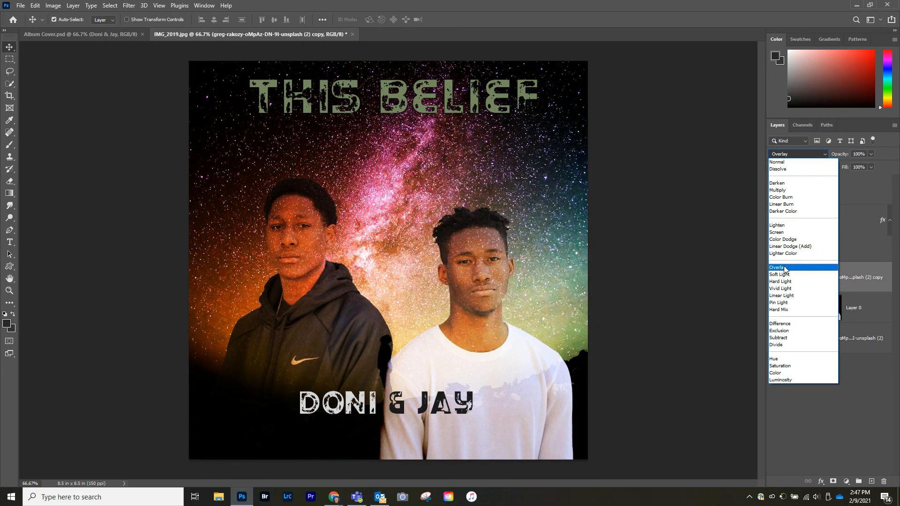
{"action": "left_click", "coordinate": [784, 269]}
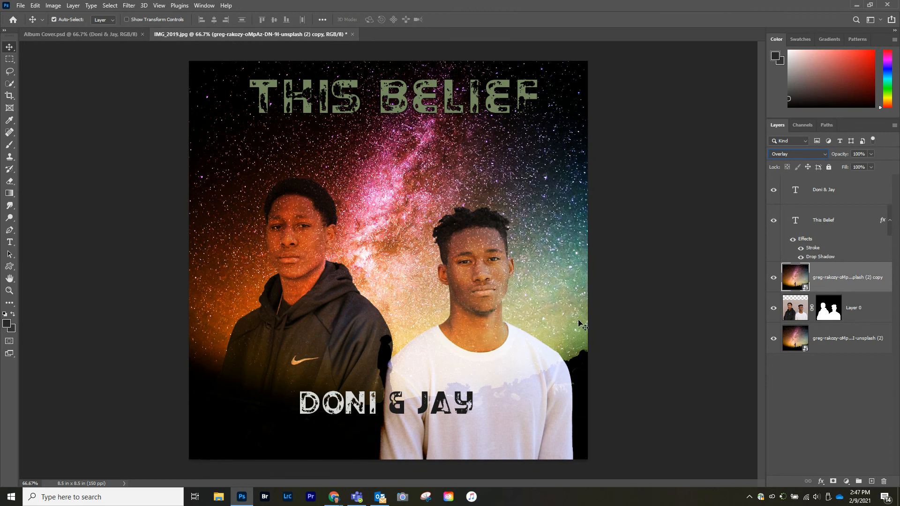
Reduce the opacity of the Overlay background copy to 58%.
{"action": "left_click", "coordinate": [870, 154]}
{"action": "left_click", "coordinate": [863, 165]}
{"action": "left_click", "coordinate": [856, 165]}
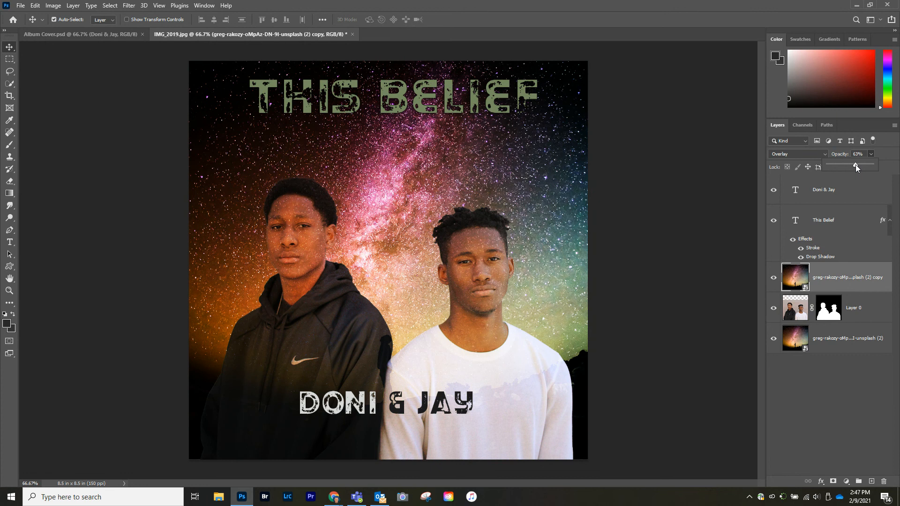
{"action": "left_click", "coordinate": [850, 165]}
{"action": "left_click", "coordinate": [669, 331]}
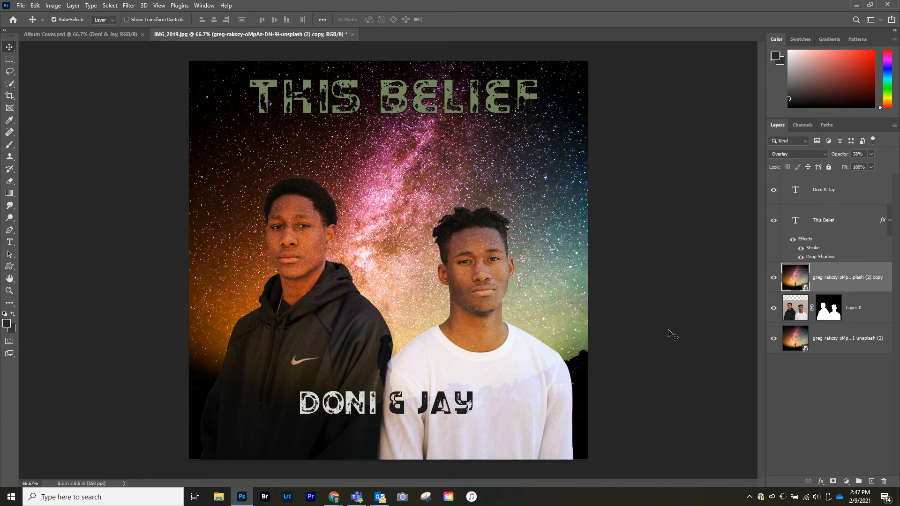